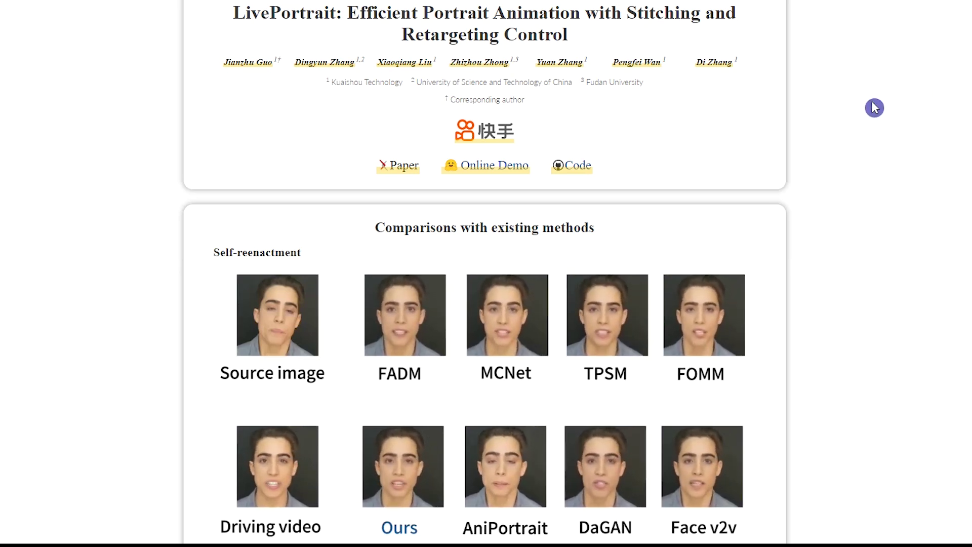
Adjust the eyes and lip sliders in the retargeting demo, then open the GitHub code repository
scroll(881, 143, down, 10)
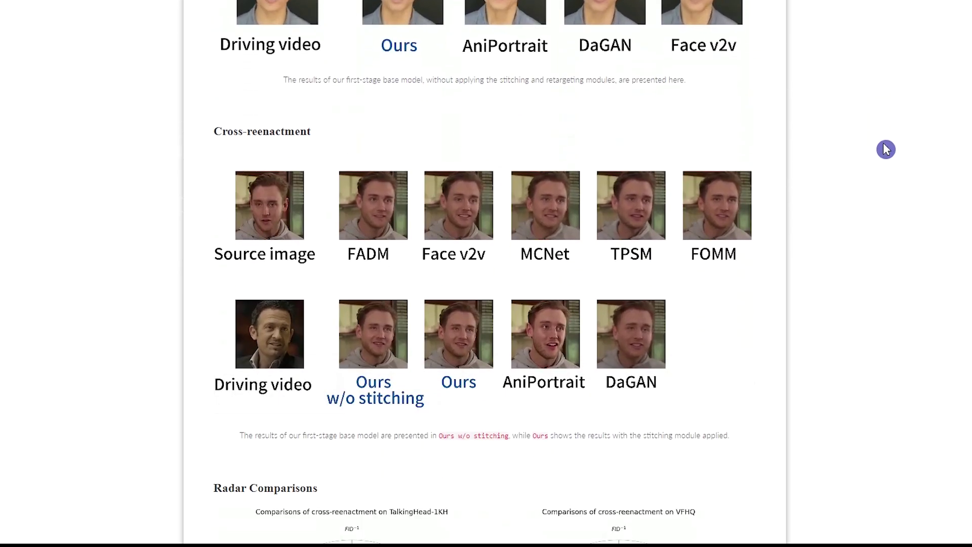
scroll(885, 148, down, 20)
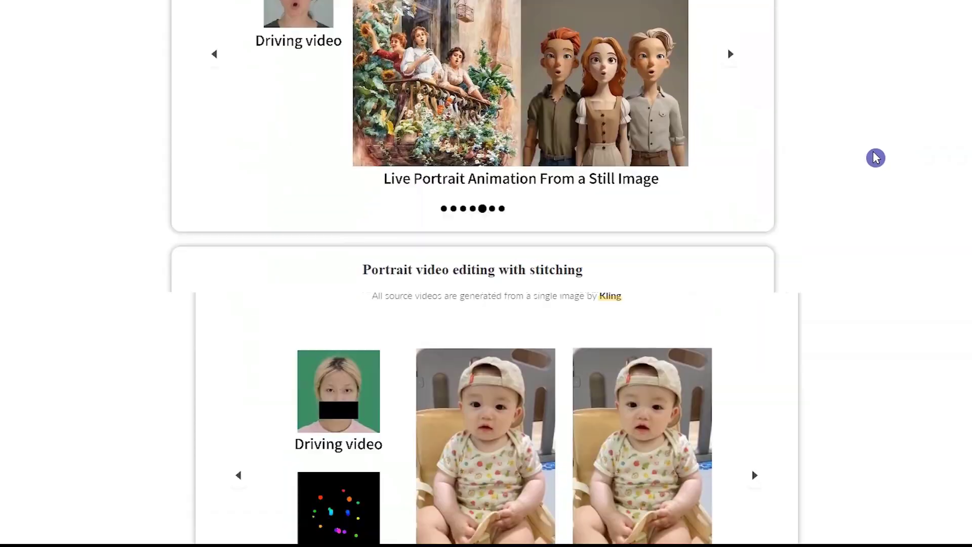
scroll(876, 158, down, 10)
drag(365, 255, 471, 254)
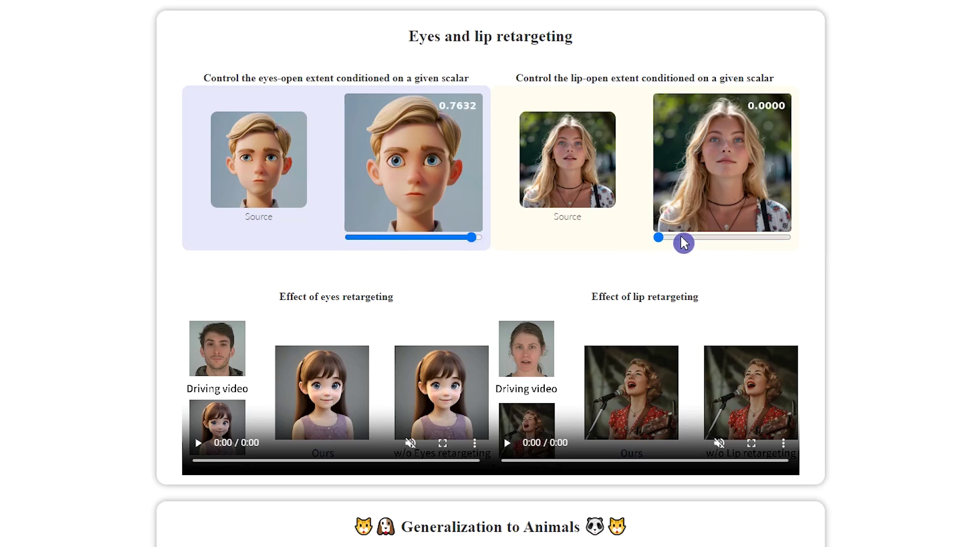
drag(661, 240, 704, 244)
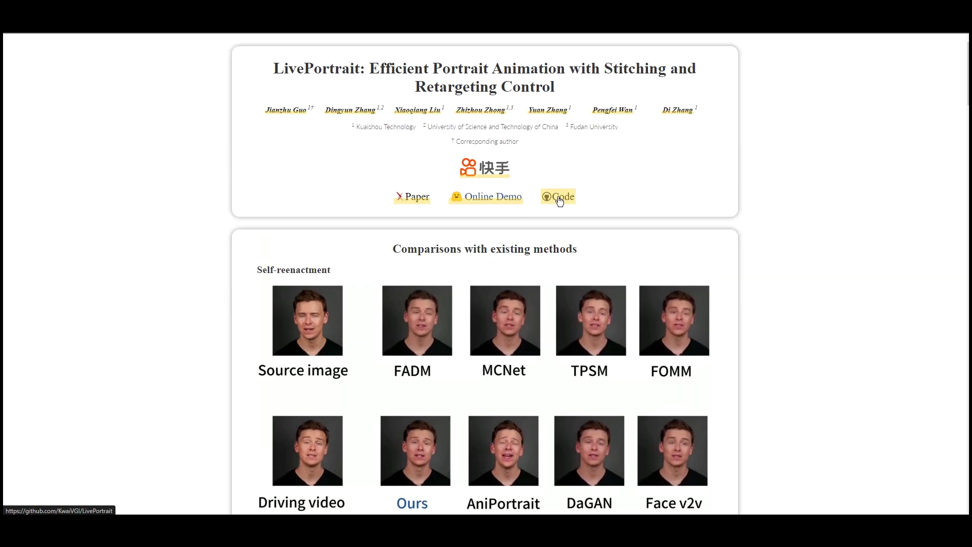
click(560, 195)
scroll(877, 239, down, 5)
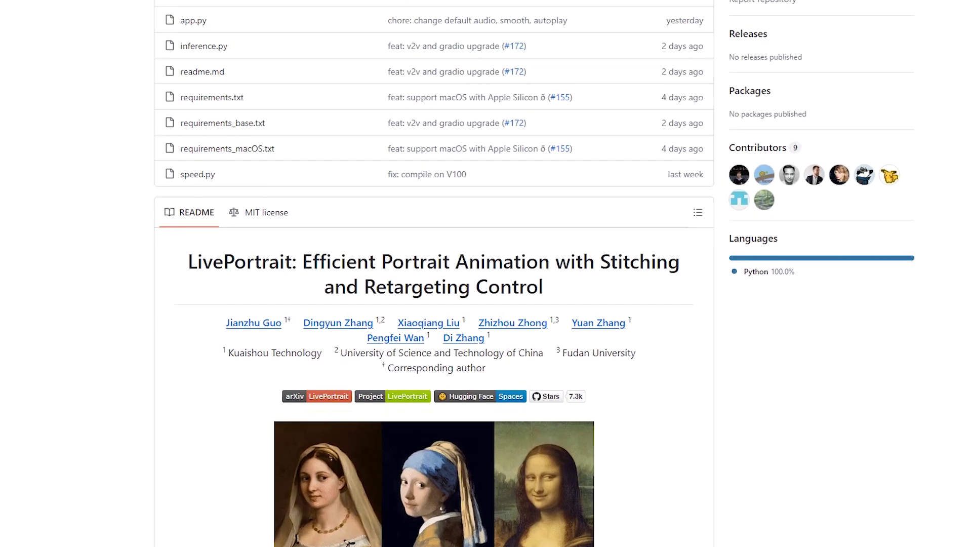
Read the README's Updates and Getting Started, highlighting the portrait video editing update
scroll(348, 542, down, 6)
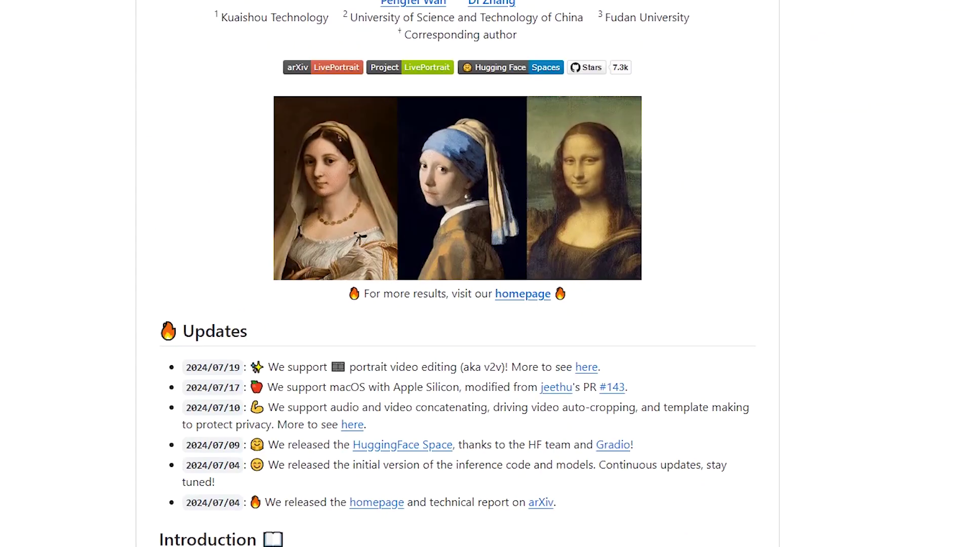
scroll(235, 234, down, 3)
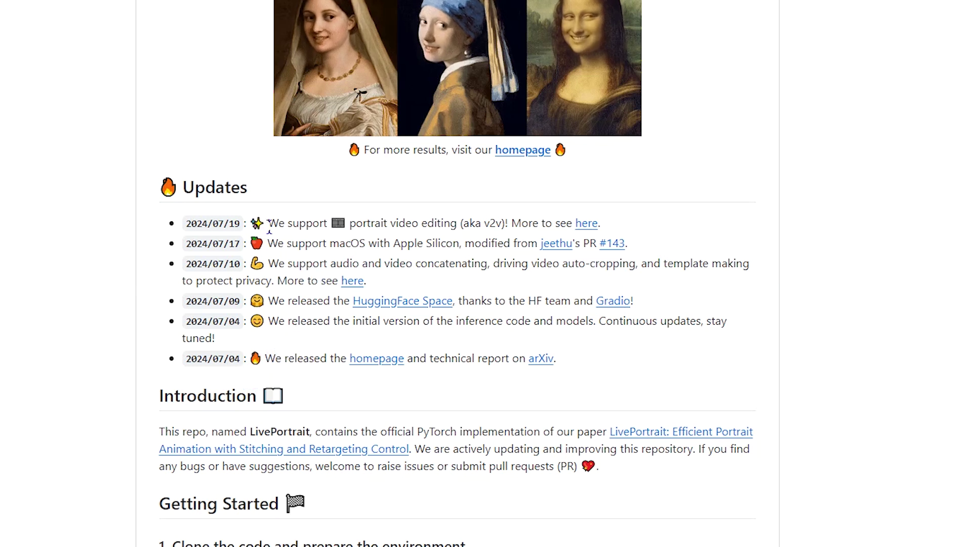
drag(268, 223, 561, 224)
scroll(503, 135, down, 9)
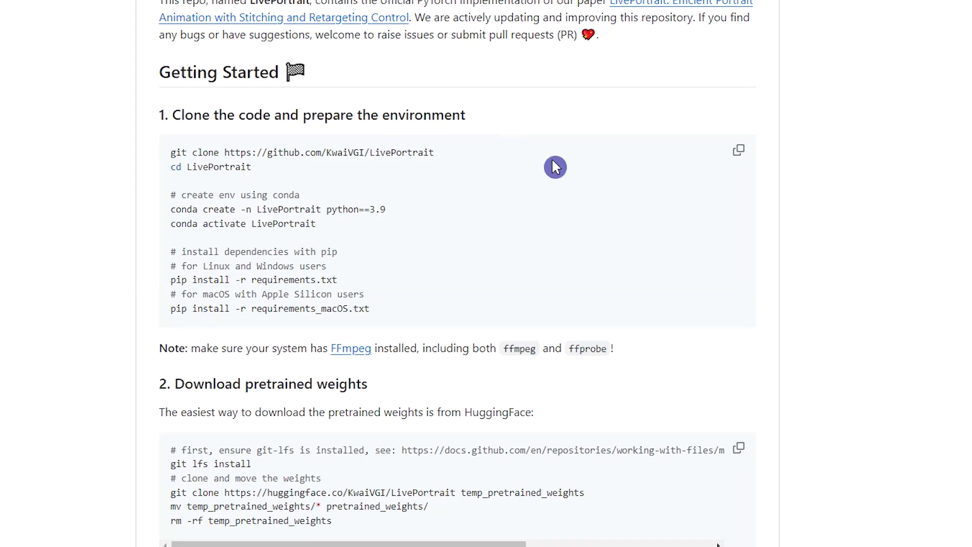
scroll(653, 209, down, 3)
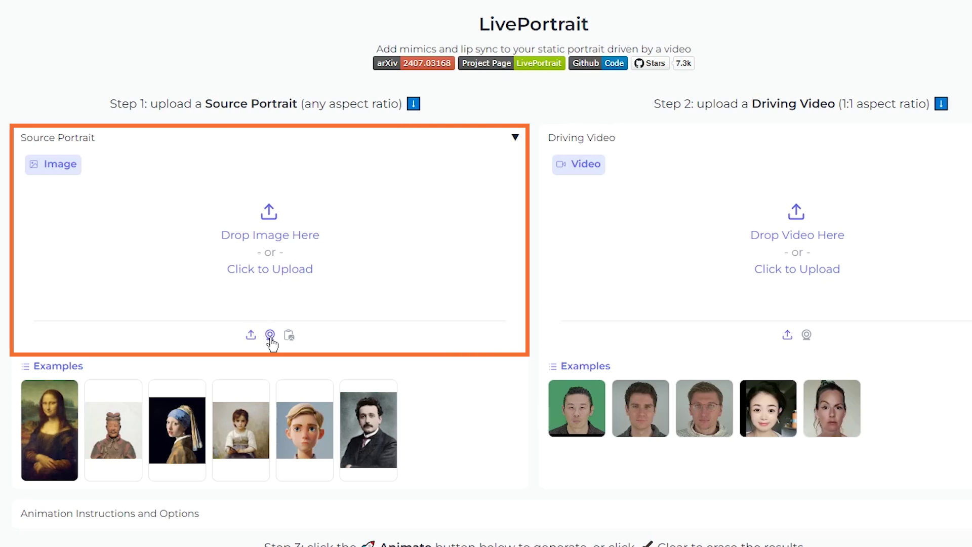
Try webcam capture and the child example as the source portrait, then clear it
click(270, 336)
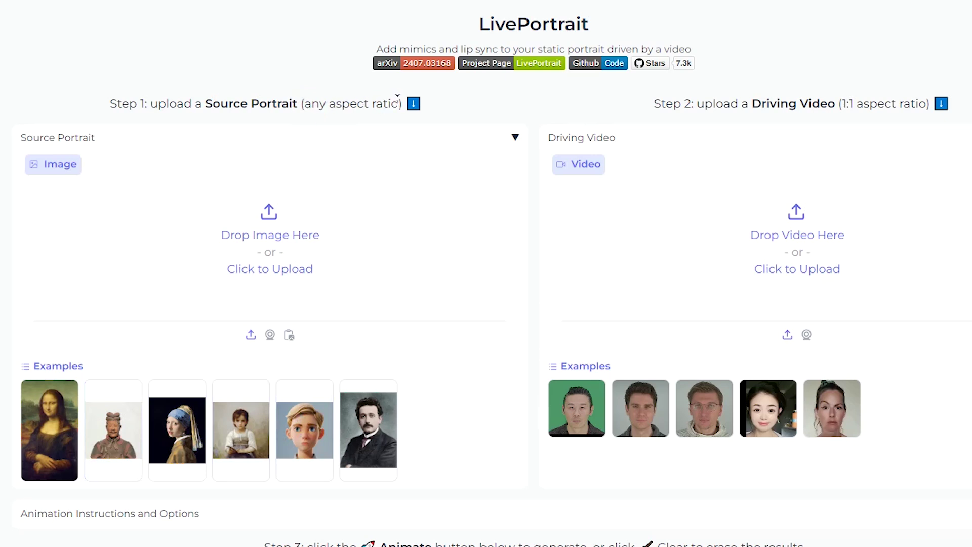
drag(378, 98, 295, 98)
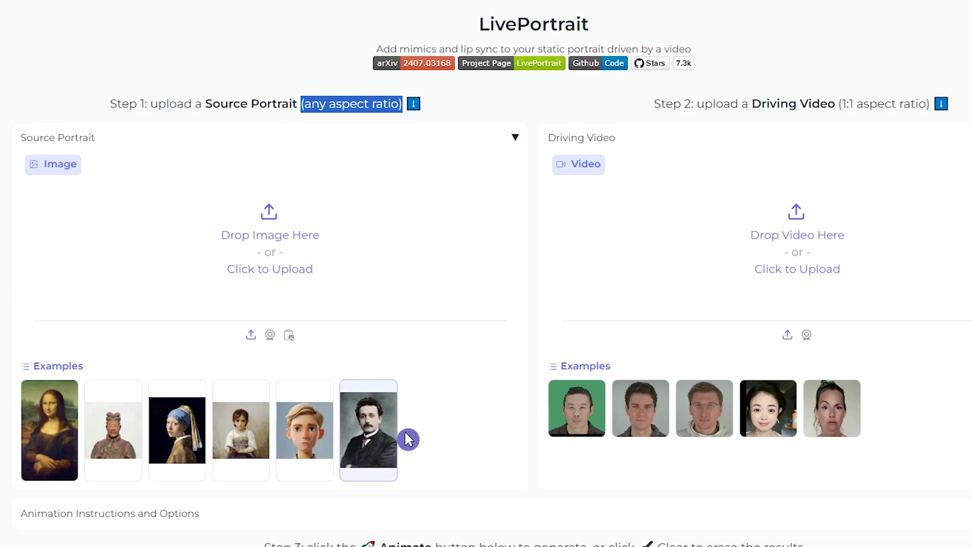
click(248, 429)
click(507, 95)
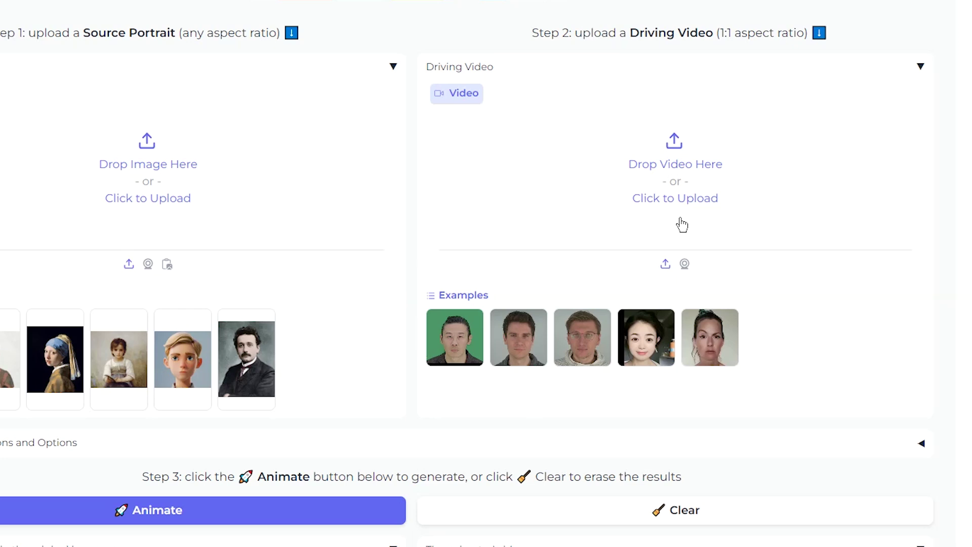
Upload vertical.mp4 as the driving video, note the square-ratio error, and go to the online cropper
click(686, 265)
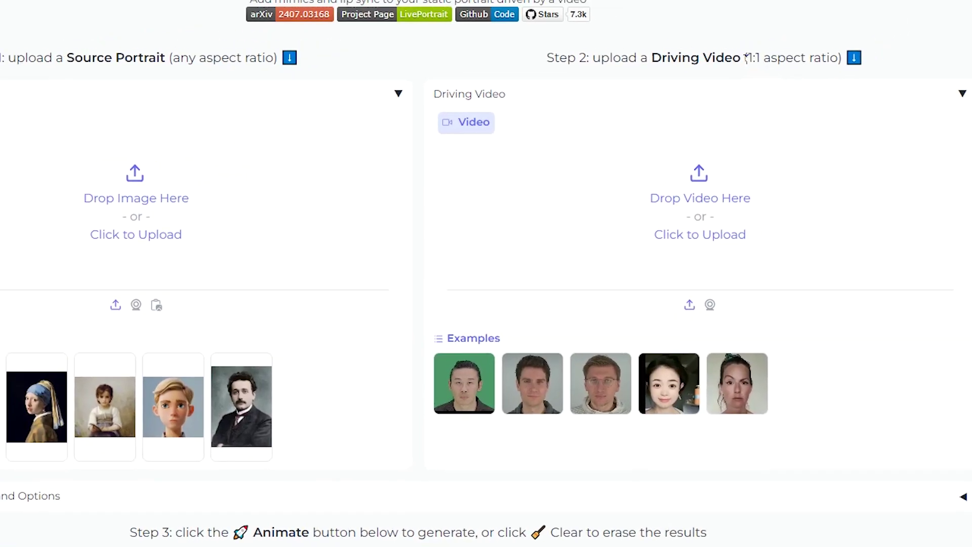
drag(720, 33, 806, 33)
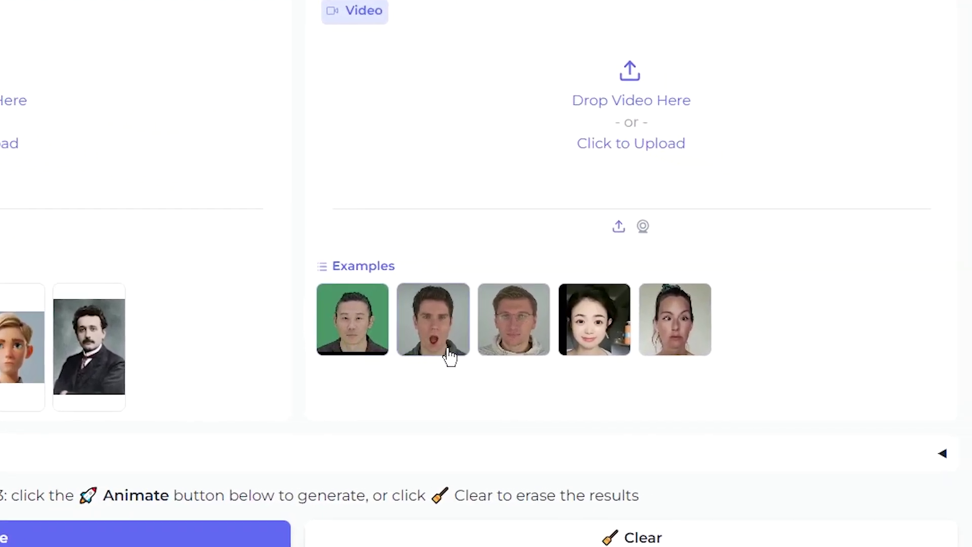
click(533, 342)
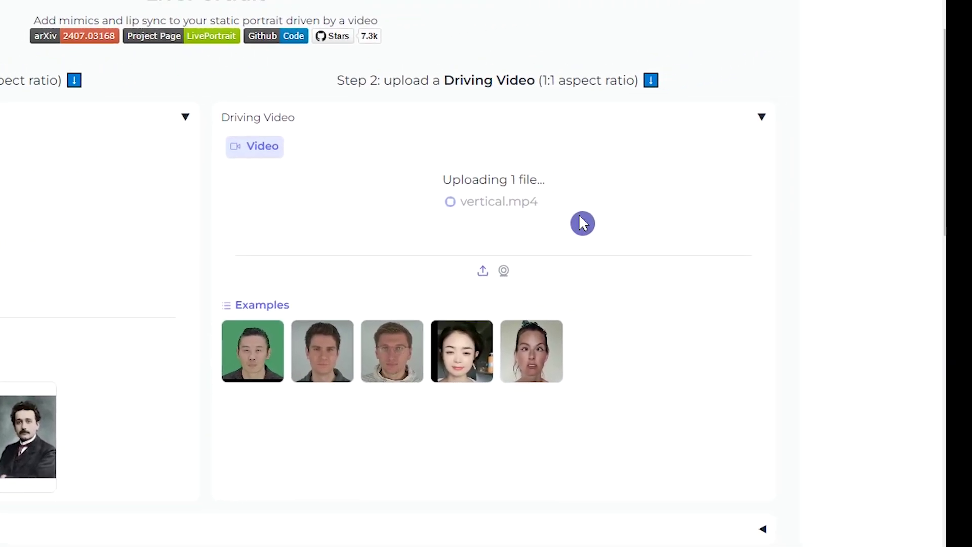
scroll(668, 224, up, 2)
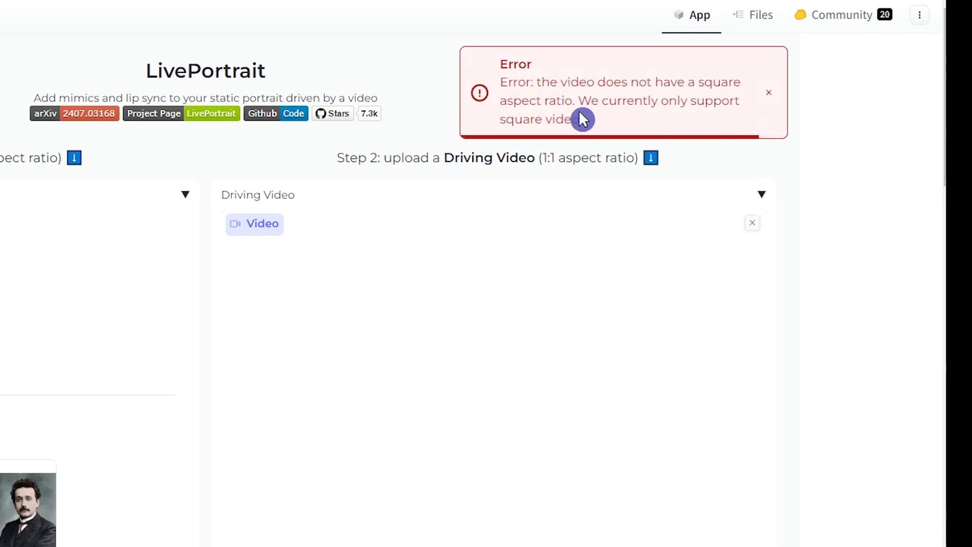
drag(613, 121, 485, 81)
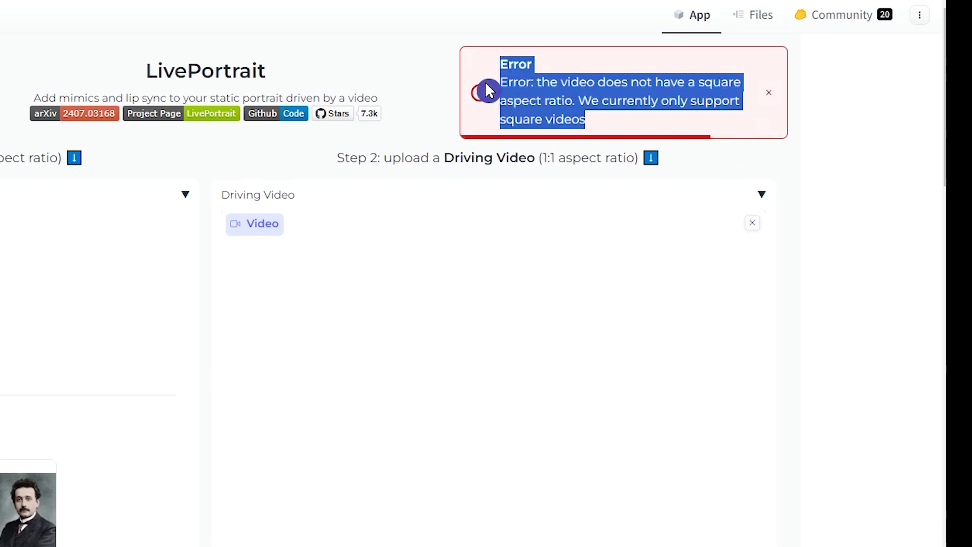
click(614, 135)
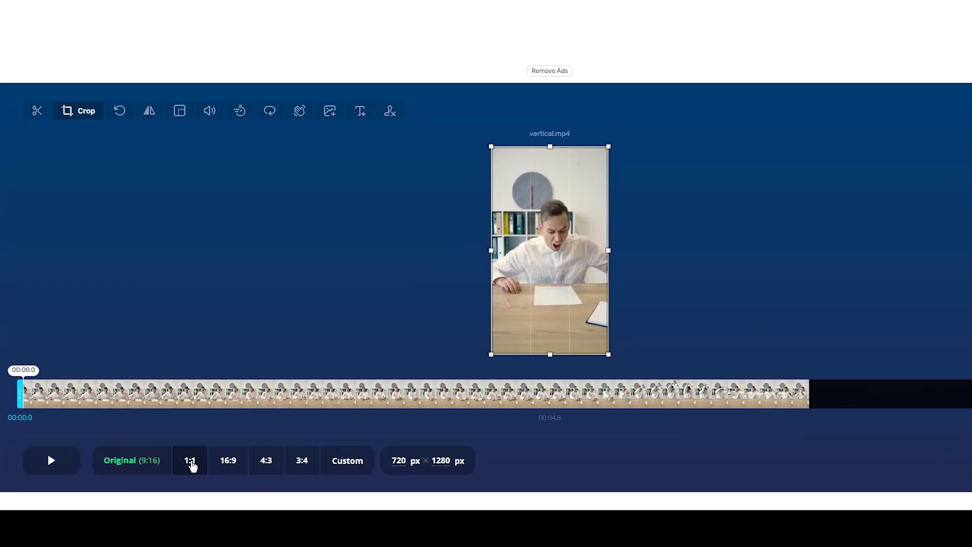
Crop vertical.mp4 to a 1:1 square over the man and trim it to about one second
click(169, 469)
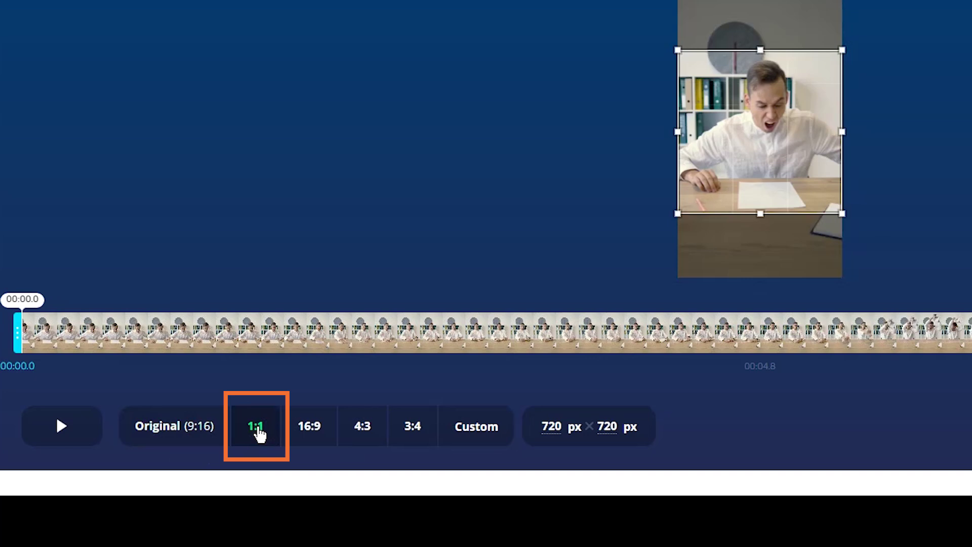
drag(753, 161, 760, 117)
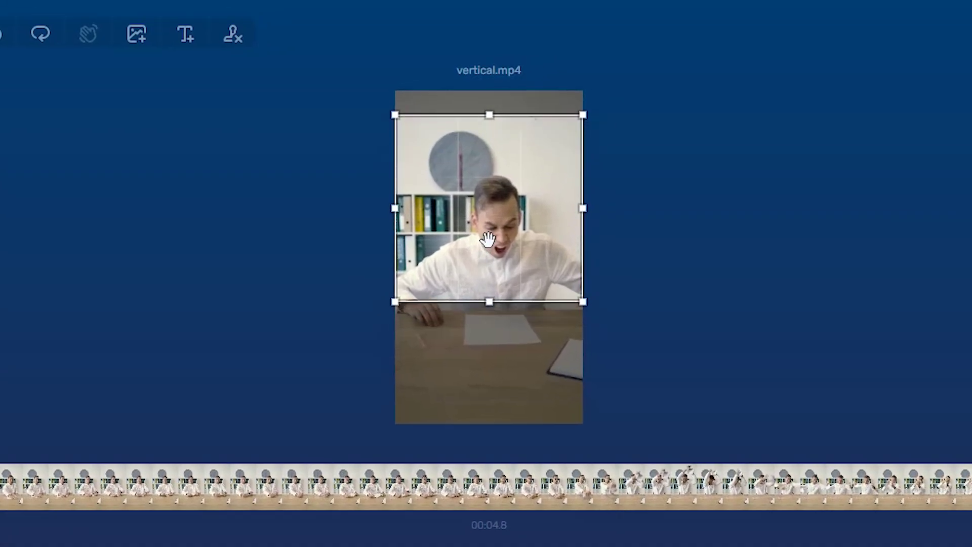
drag(488, 239, 478, 293)
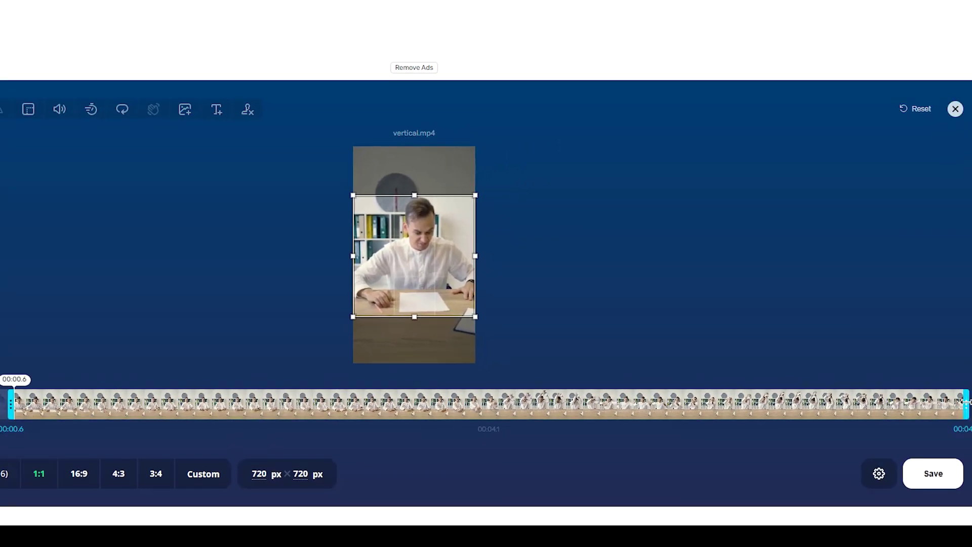
drag(963, 403, 298, 404)
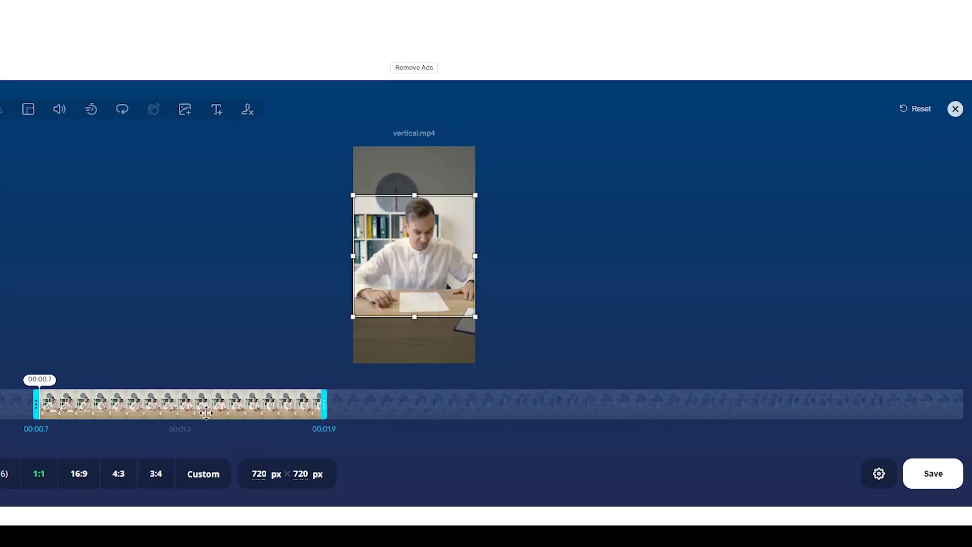
drag(215, 406, 392, 405)
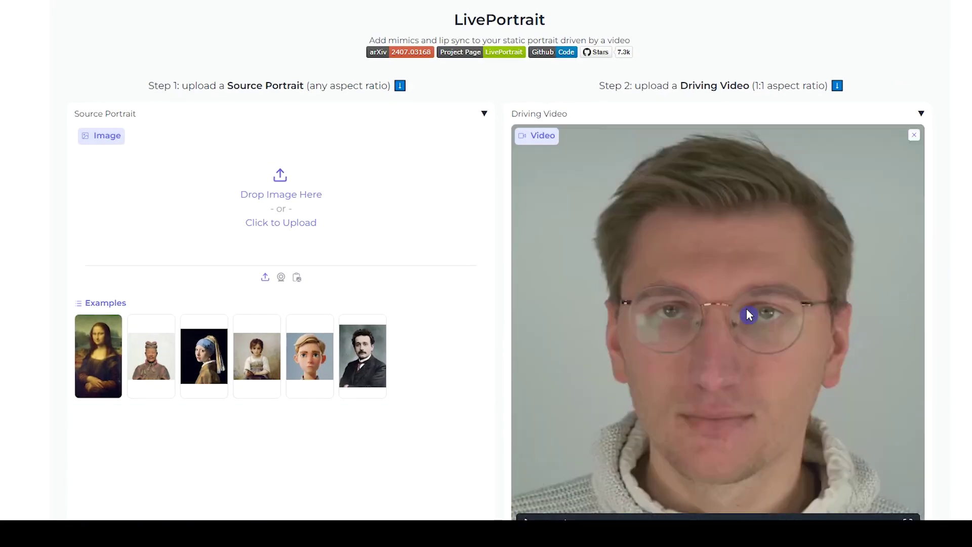
Trim the first moment off the driving video
scroll(947, 280, down, 3)
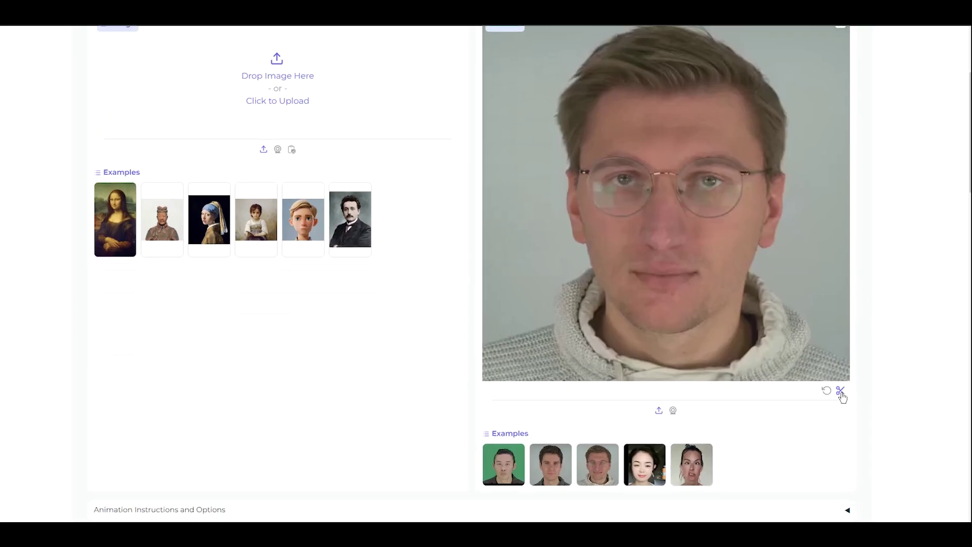
click(914, 385)
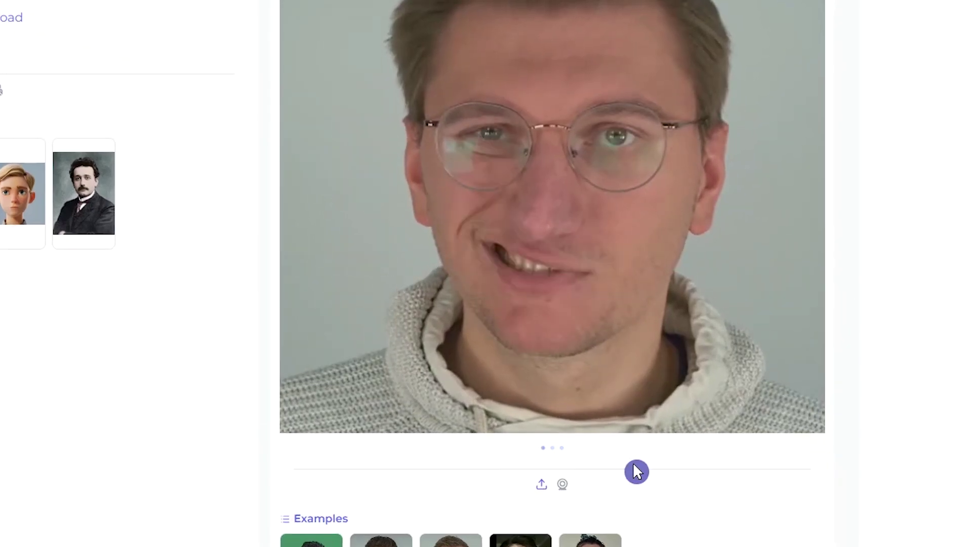
scroll(782, 404, down, 1)
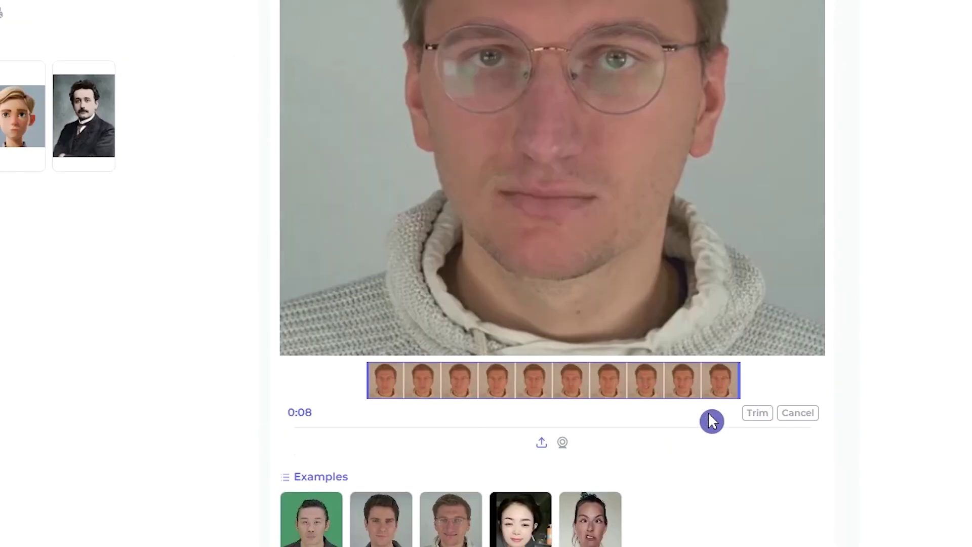
drag(368, 381, 402, 381)
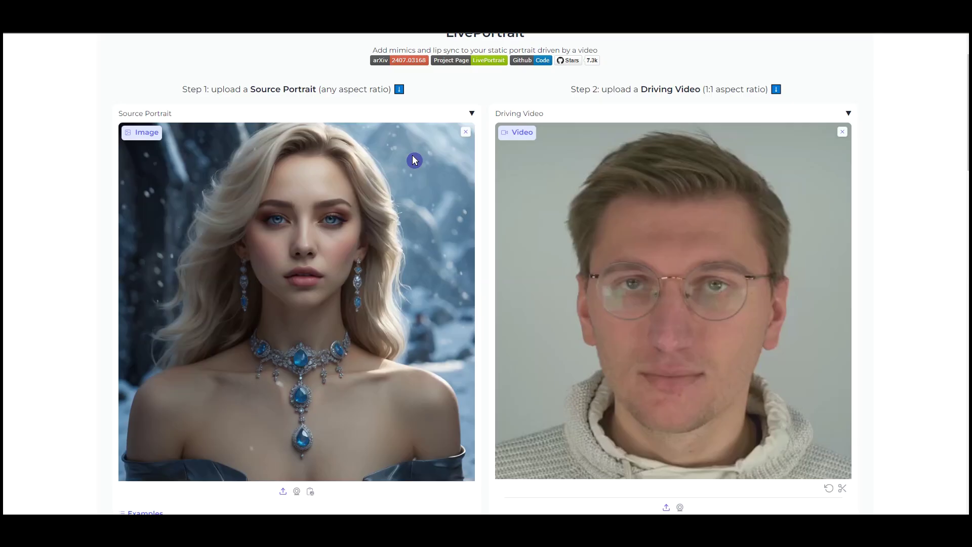
scroll(412, 158, down, 8)
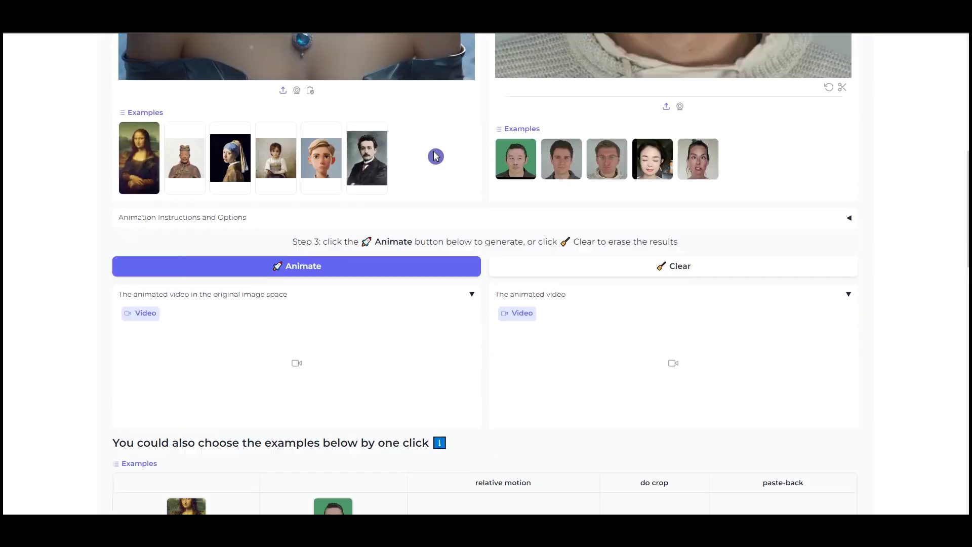
Animate the blonde portrait and play the comparison and original-image-space results
click(351, 217)
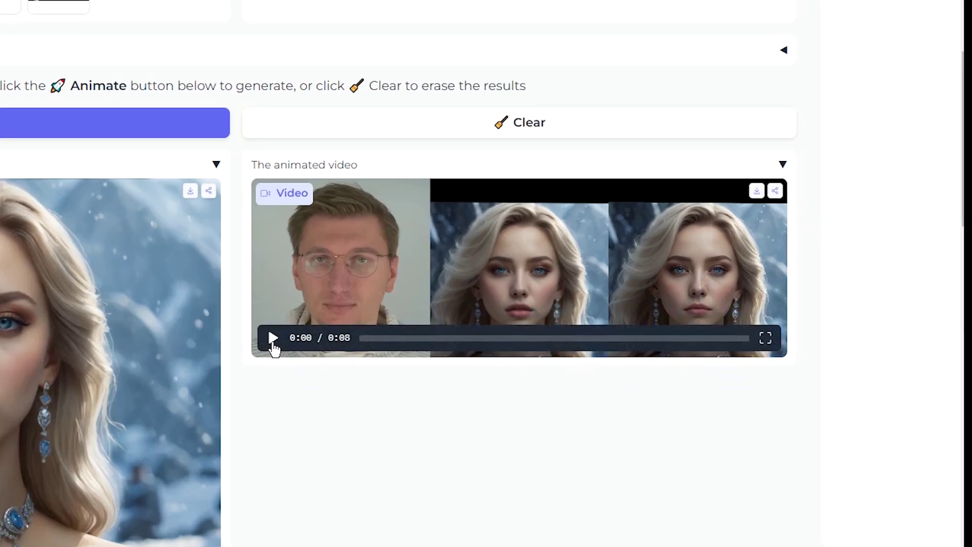
click(419, 368)
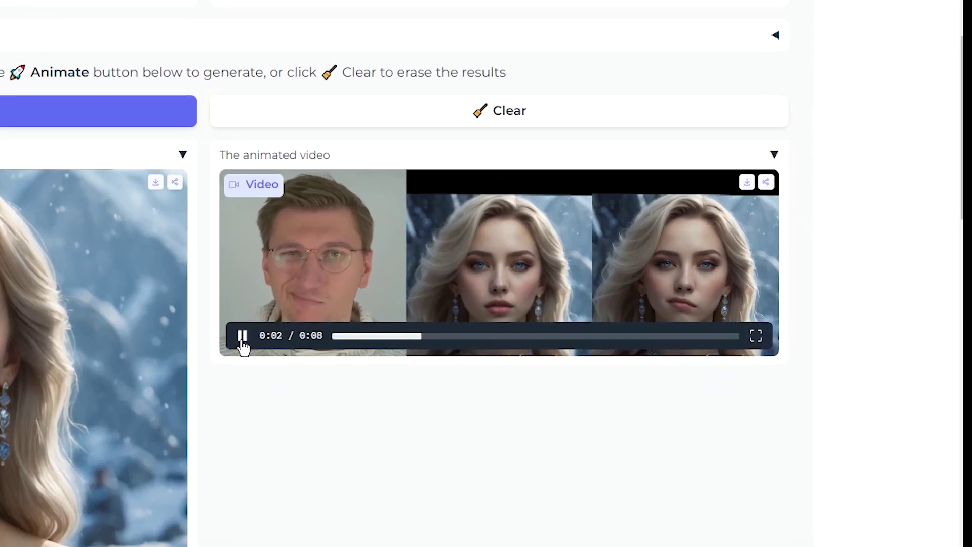
click(242, 337)
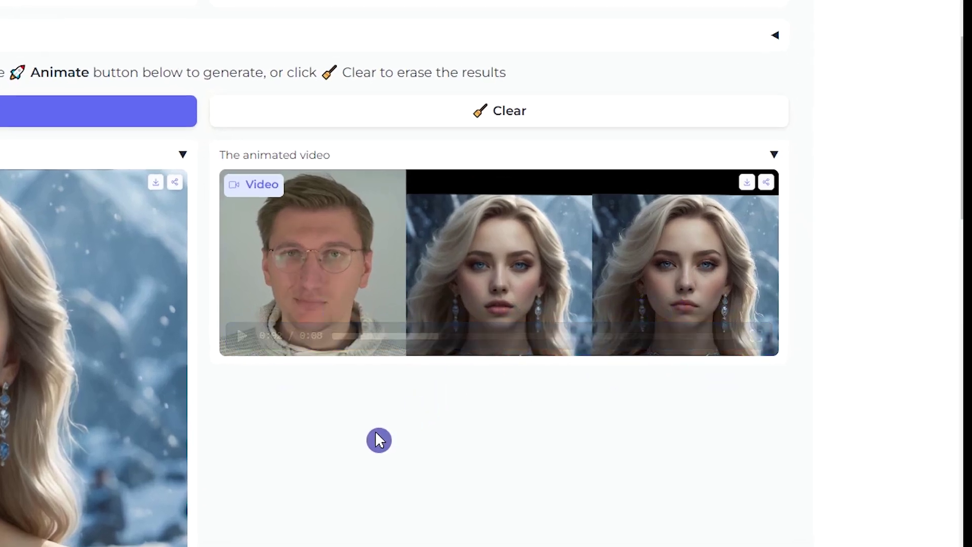
scroll(707, 272, down, 2)
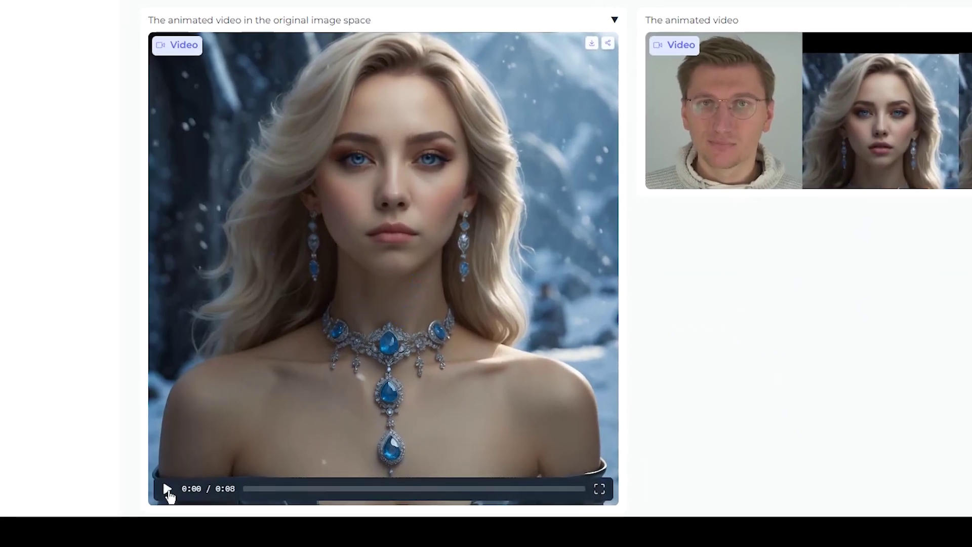
click(168, 489)
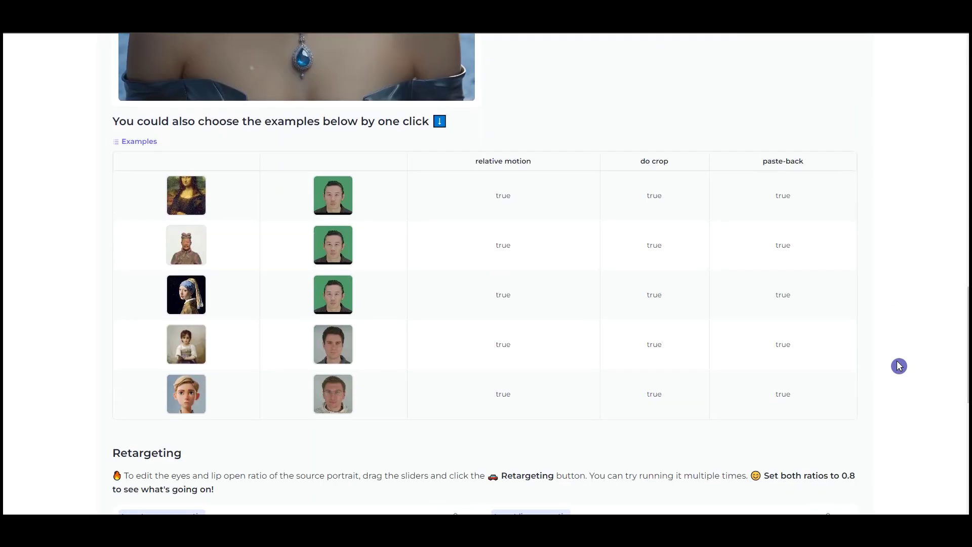
scroll(444, 449, down, 8)
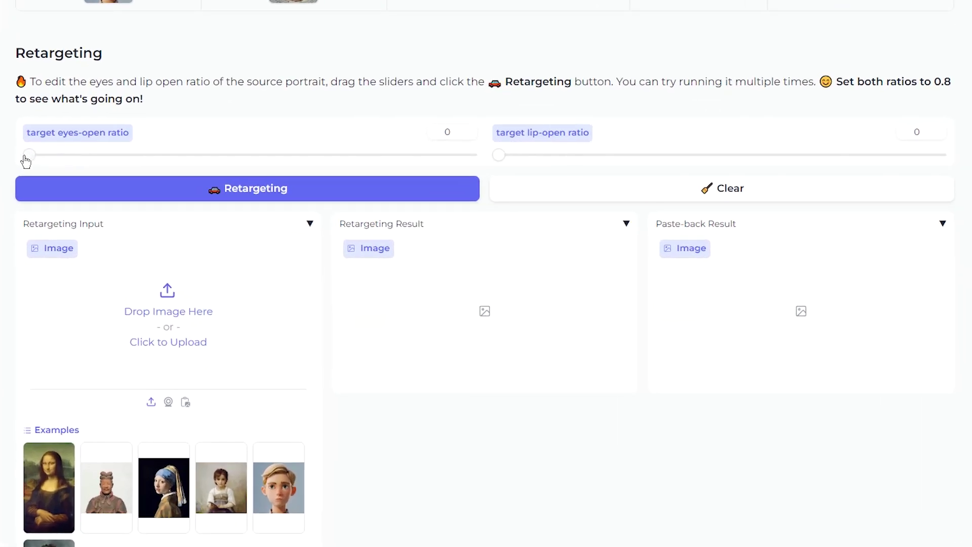
Set eyes-open ratio to 0.8 and lip-open ratio to about 0.43, then upload a retargeting portrait
drag(26, 161, 490, 161)
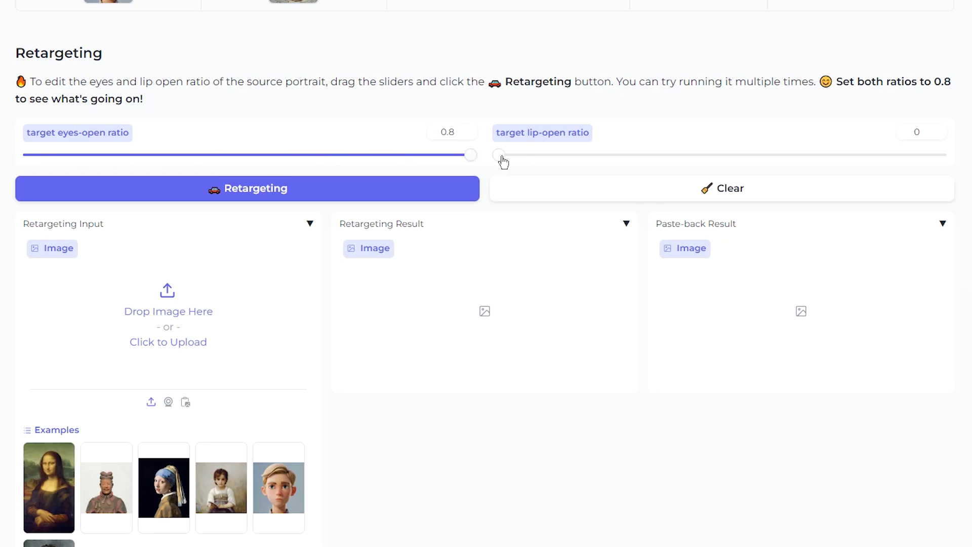
click(592, 162)
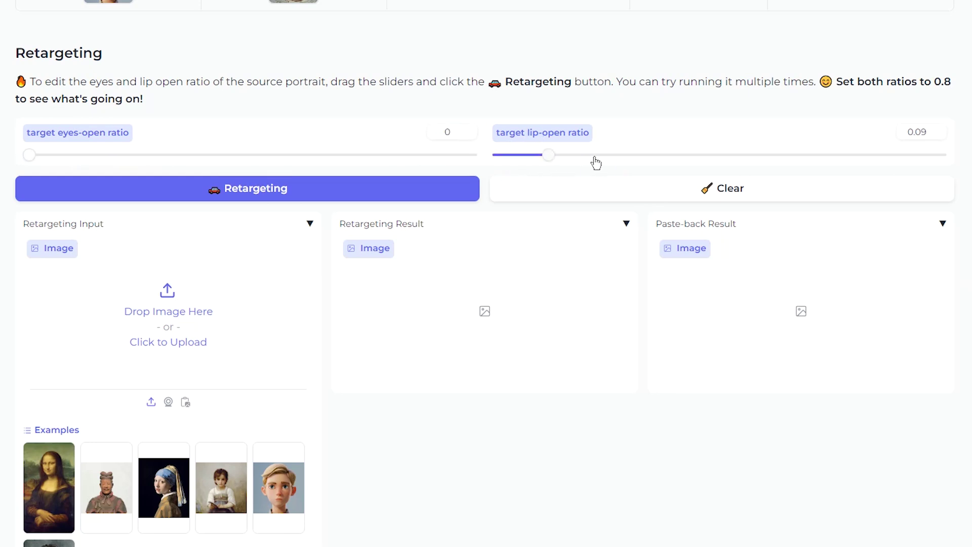
drag(596, 162, 737, 162)
click(185, 401)
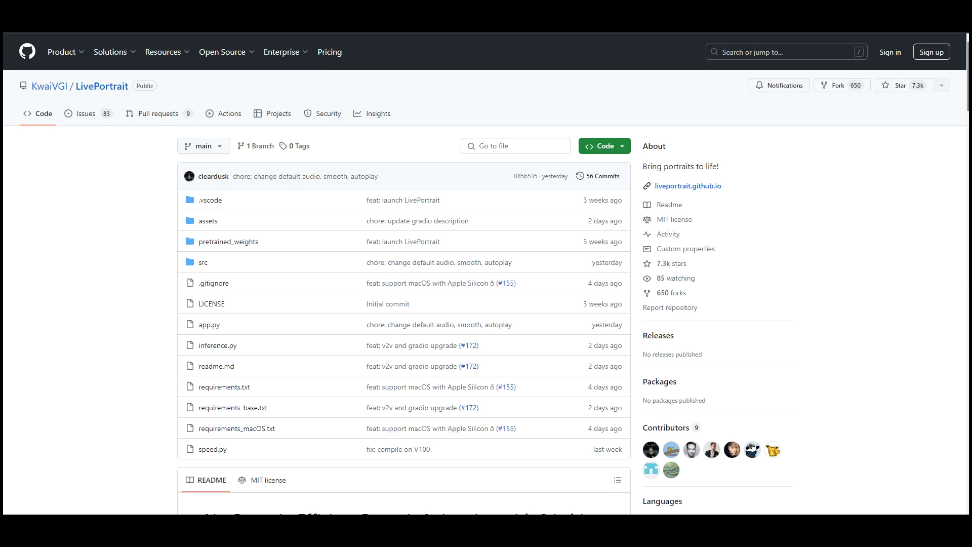
Open the Replicate Playground link from the README's Community Resources
drag(961, 91, 963, 475)
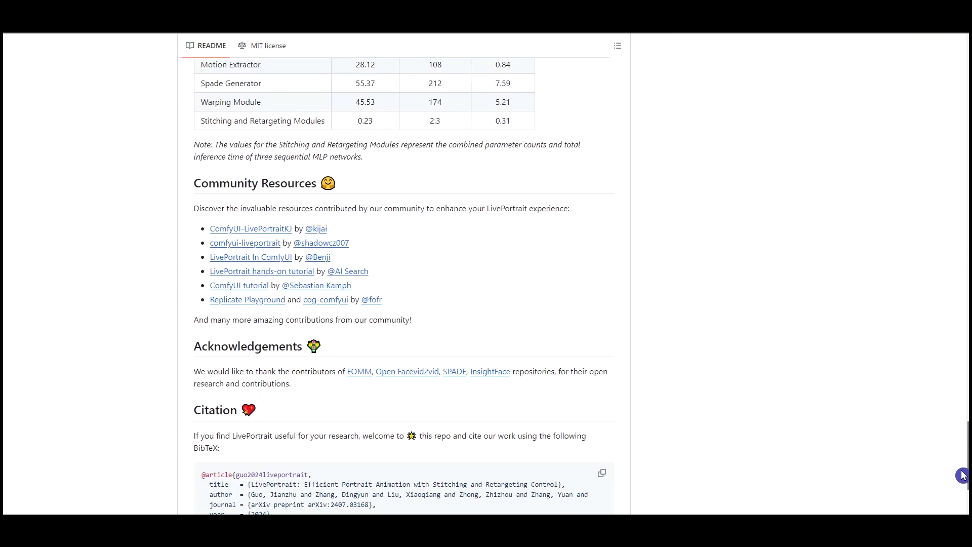
click(254, 300)
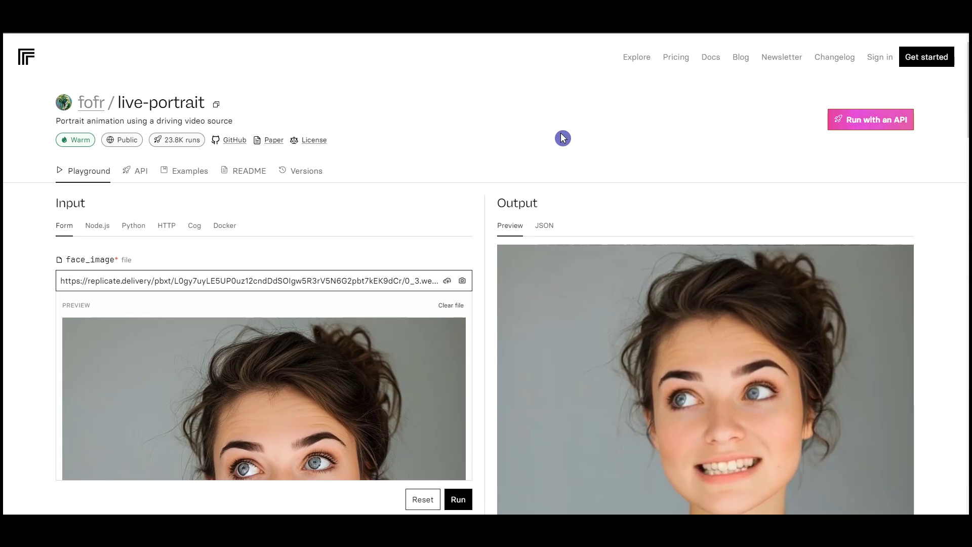
click(462, 280)
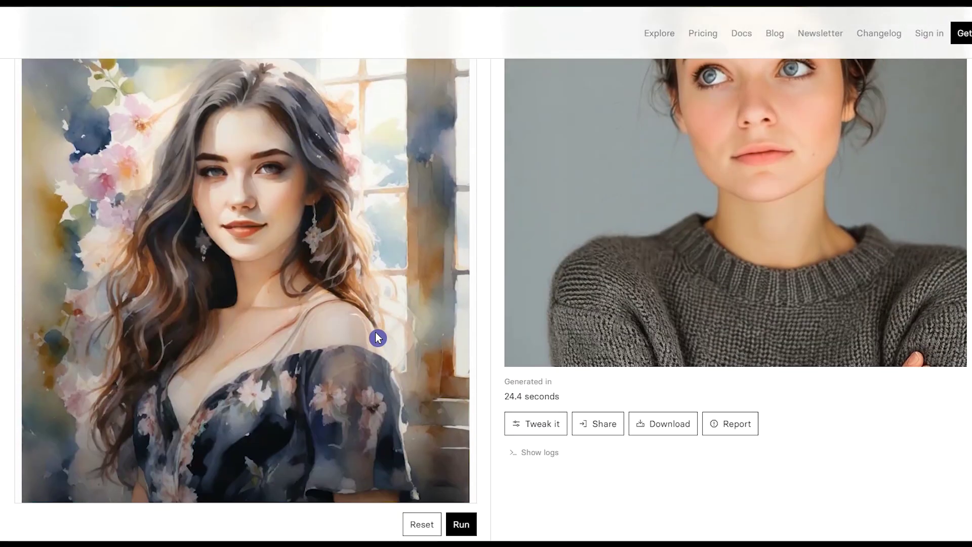
Load the d0.mp4 driving video URL as a file
scroll(375, 333, down, 8)
click(102, 205)
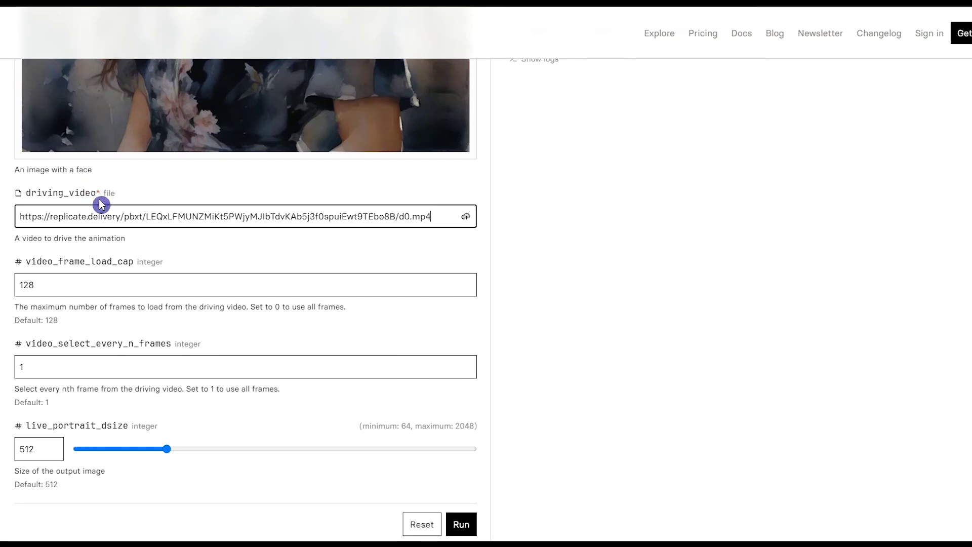
key(ctrl+a)
click(393, 239)
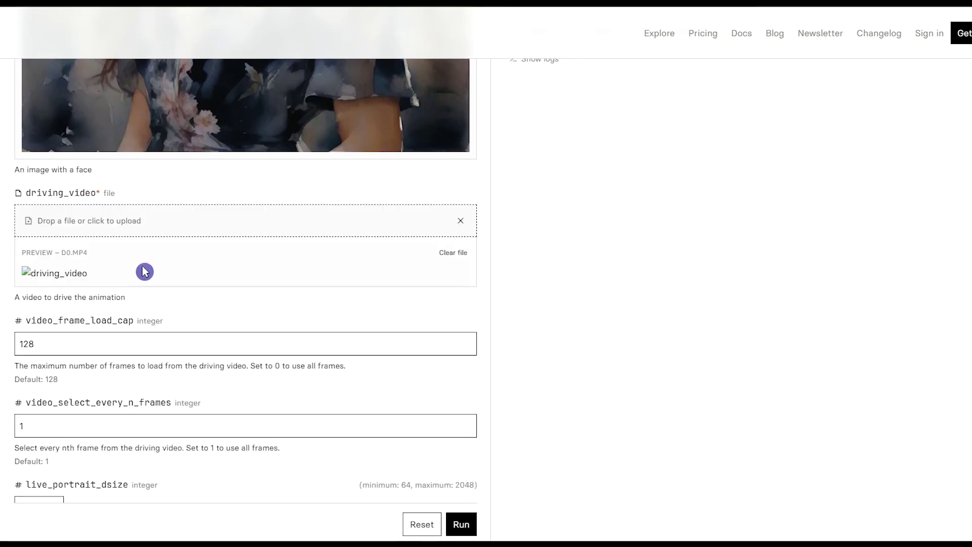
Review the eye and lip retargeting options and enable eye retargeting
scroll(205, 187, down, 5)
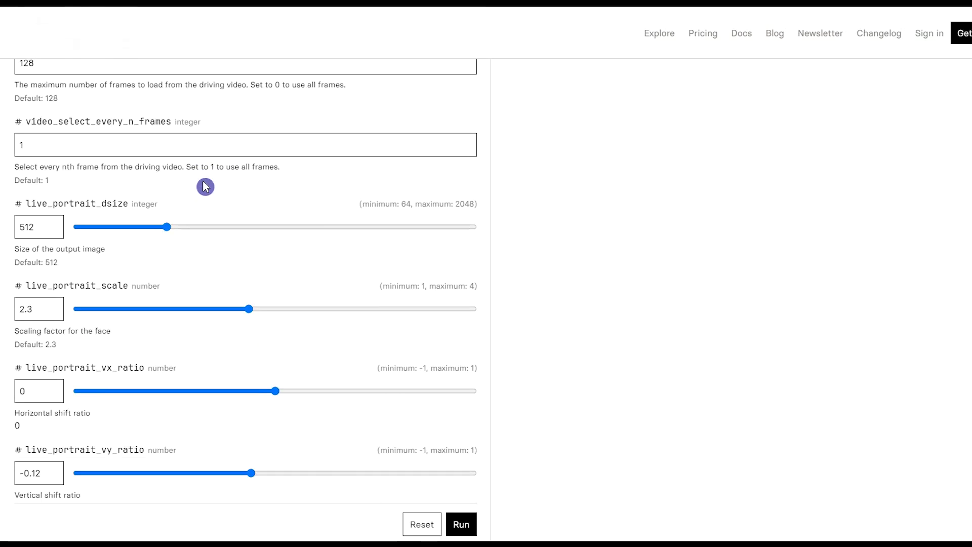
scroll(205, 187, down, 1)
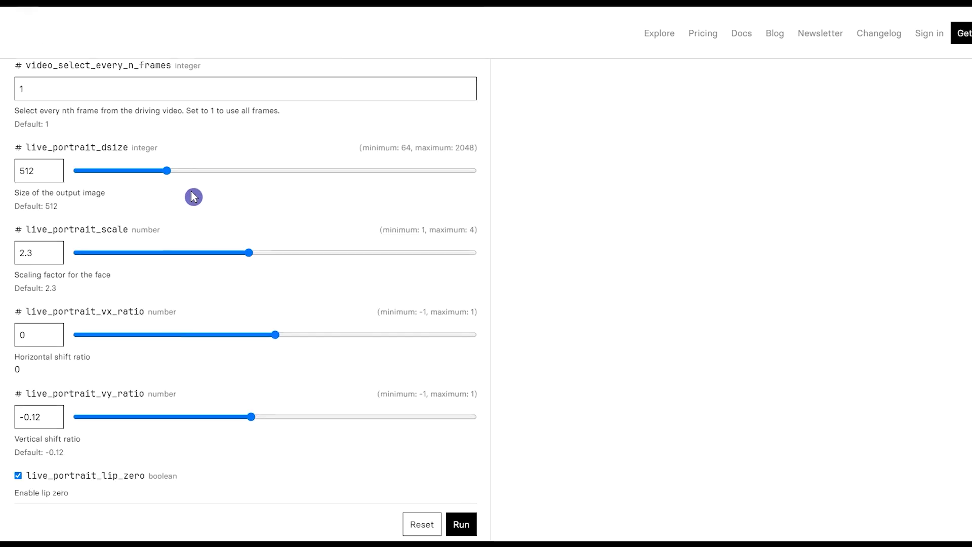
scroll(194, 197, down, 5)
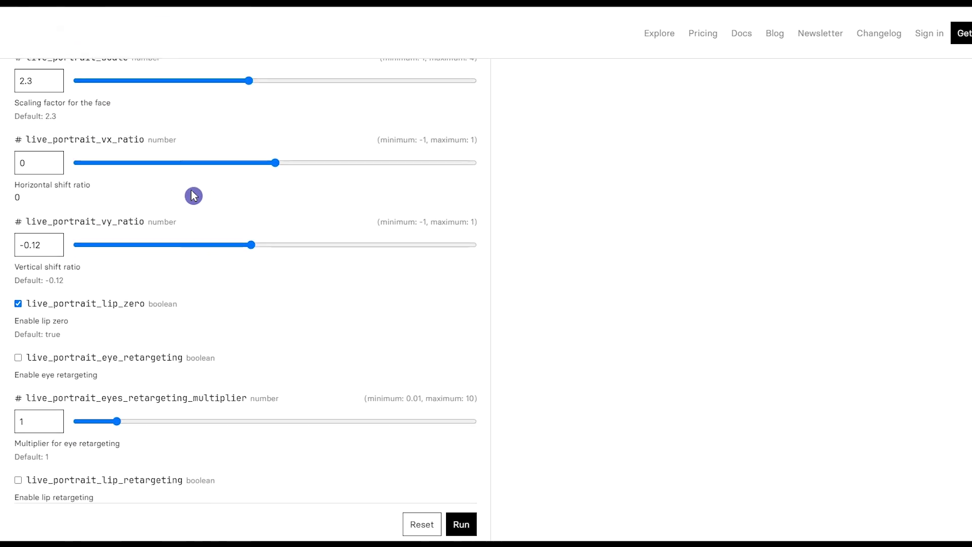
scroll(194, 196, down, 2)
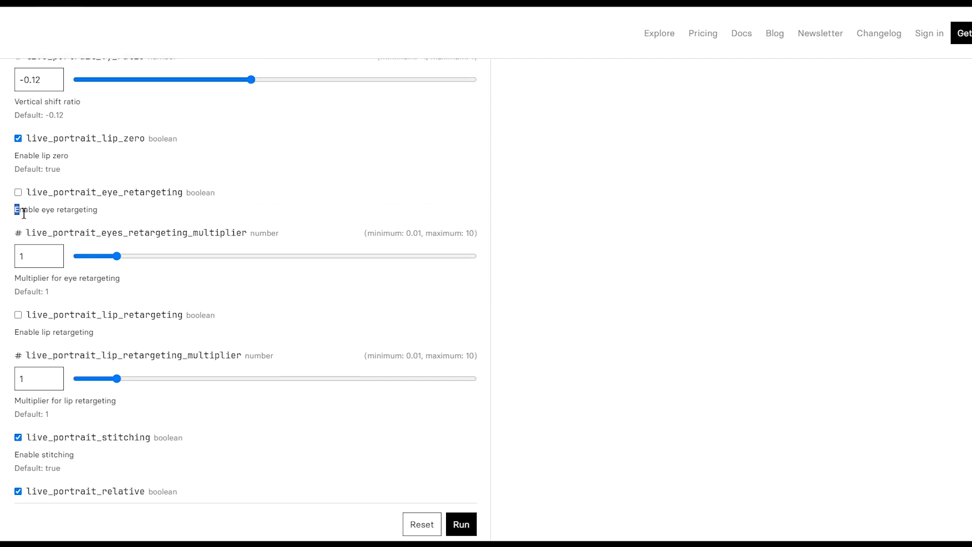
drag(23, 213, 90, 217)
click(99, 221)
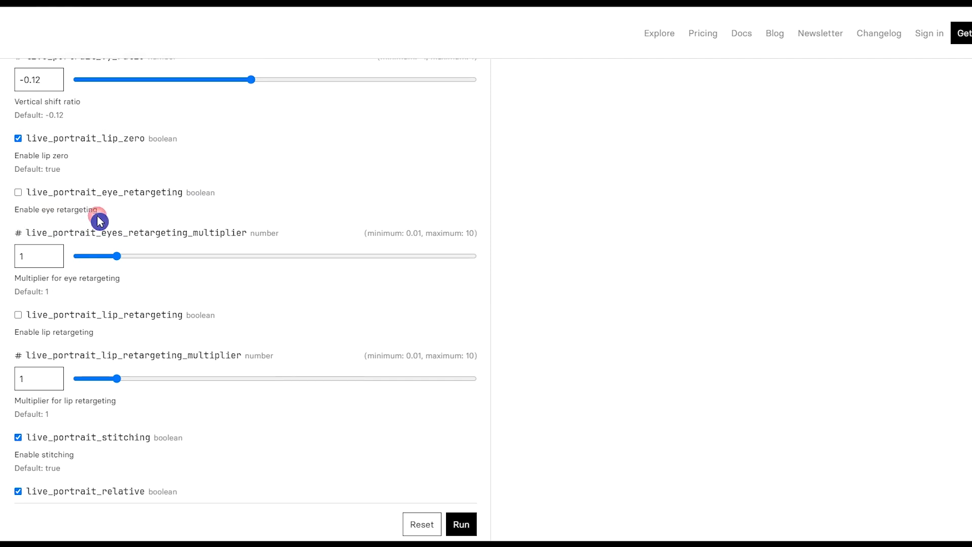
drag(94, 333, 16, 334)
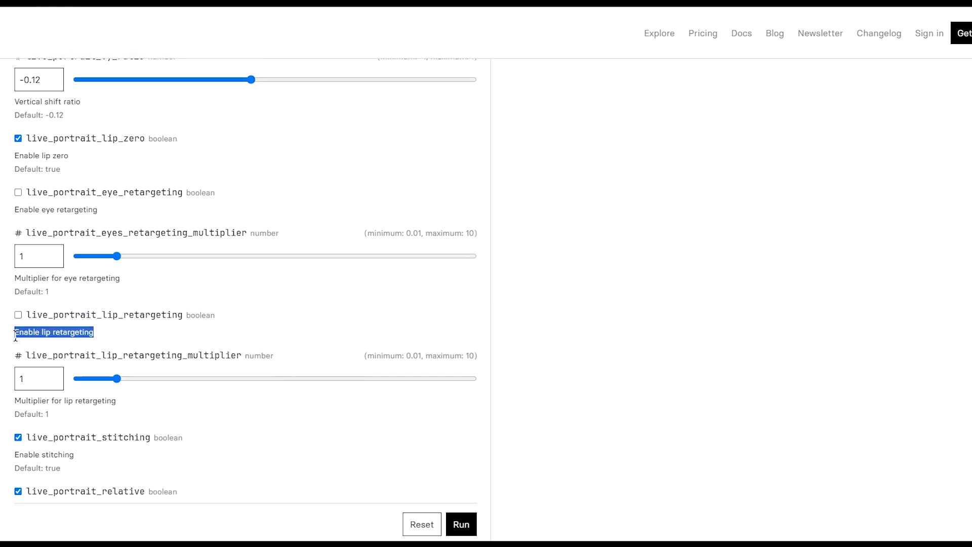
click(20, 203)
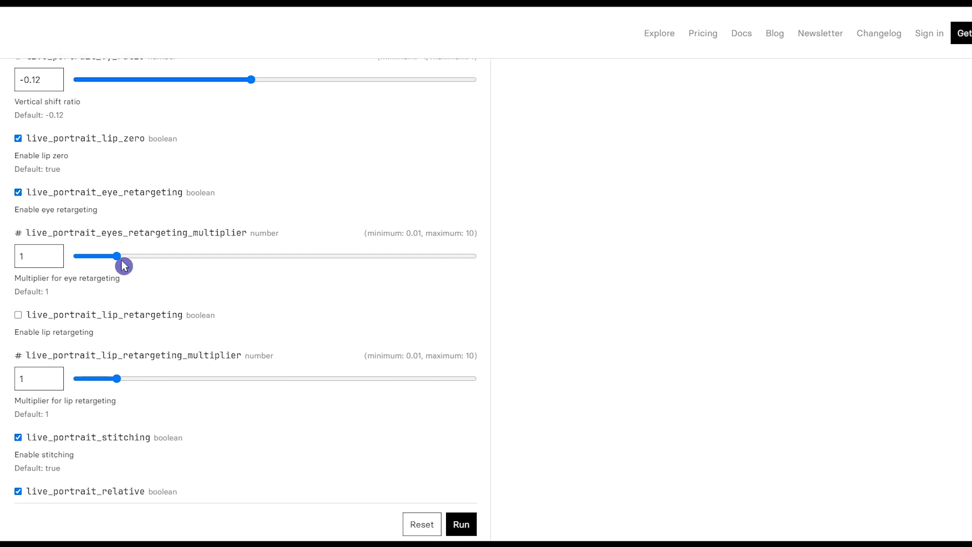
mouse_move(123, 266)
mouse_down()
mouse_move(302, 265)
mouse_move(123, 266)
mouse_up()
scroll(255, 323, down, 3)
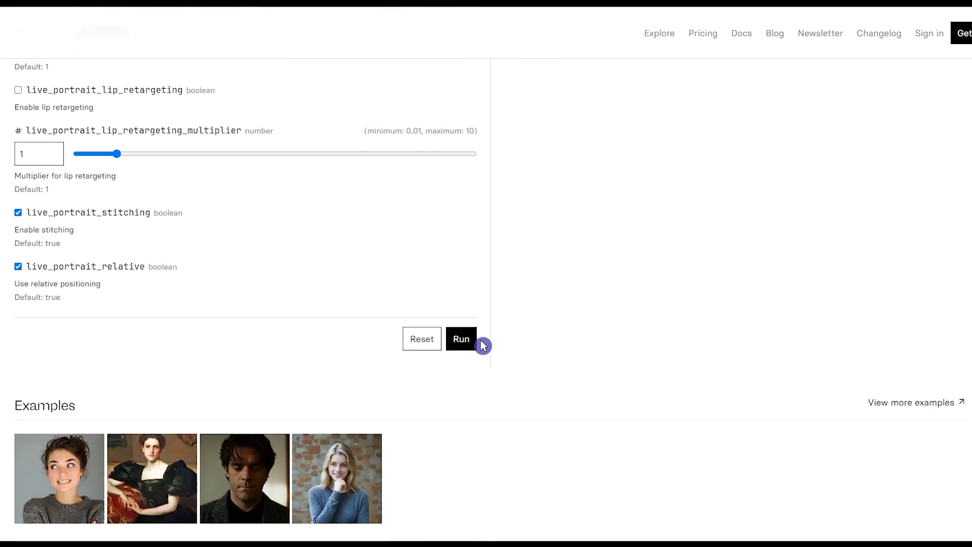
Run the animation and view the generated output video
click(465, 345)
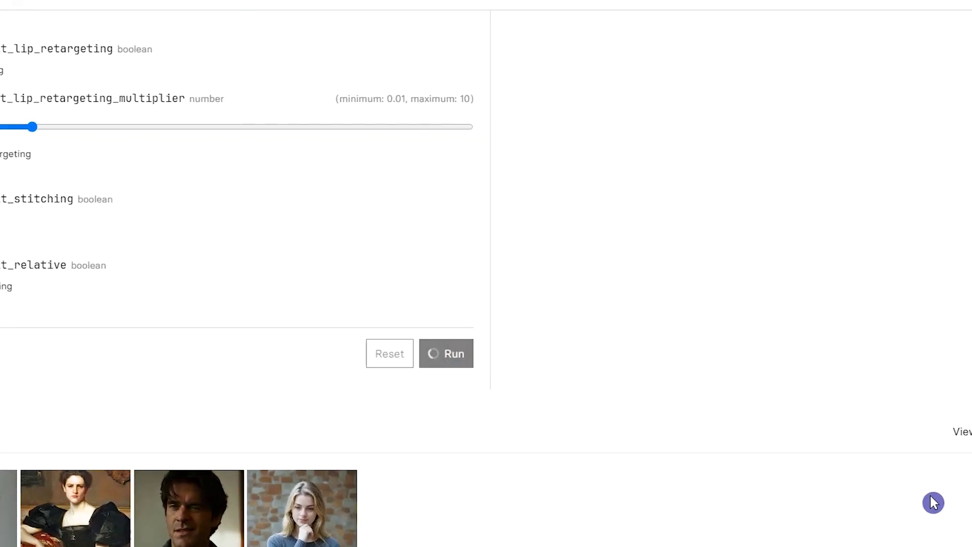
scroll(933, 503, up, 10)
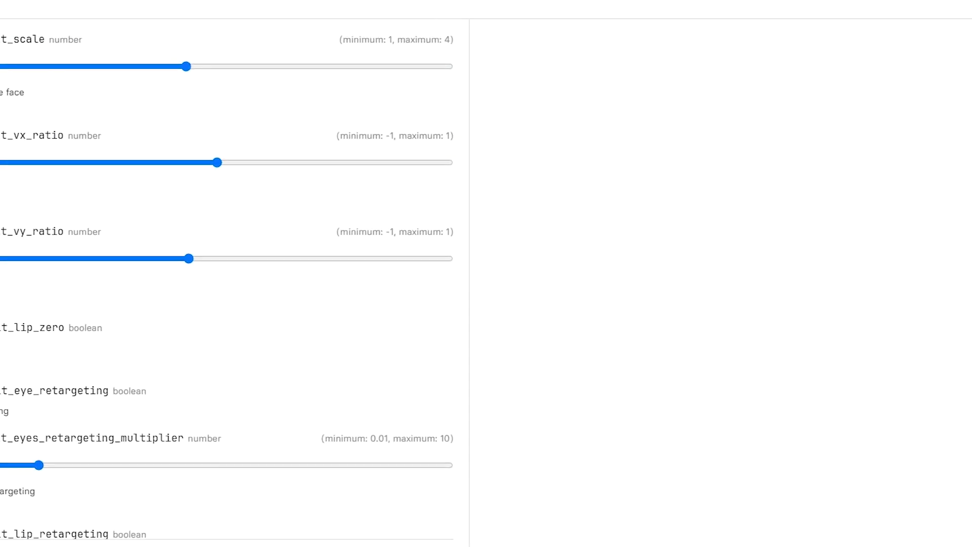
scroll(759, 160, down, 2)
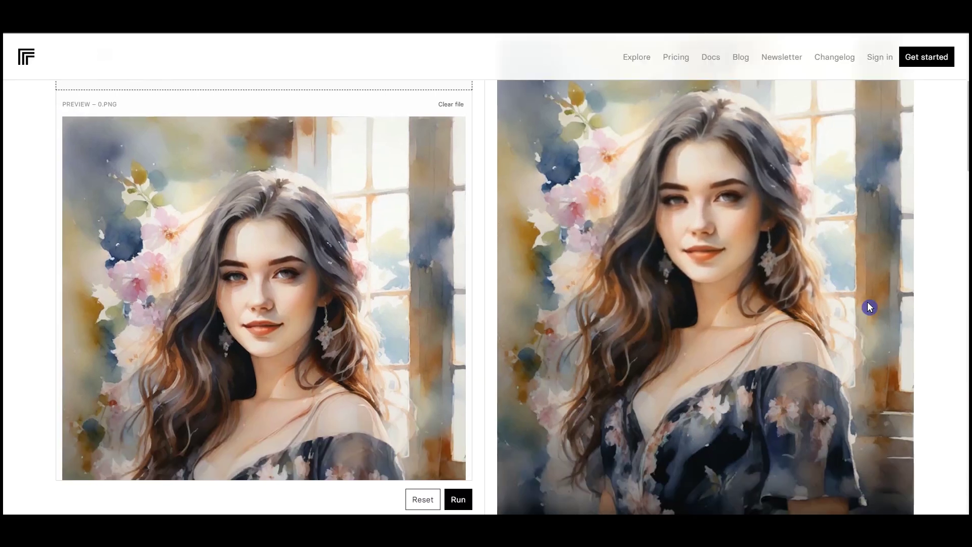
scroll(870, 307, down, 5)
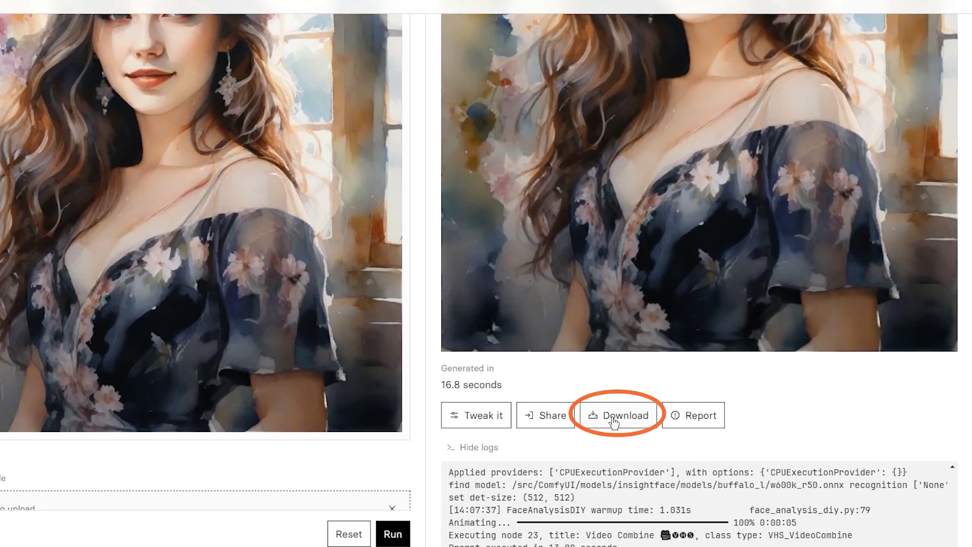
scroll(629, 347, down, 3)
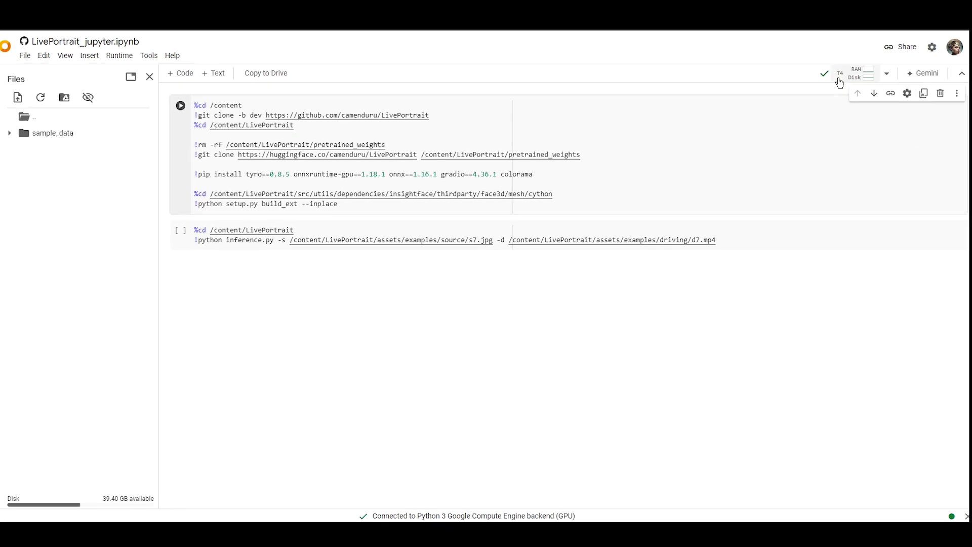
Confirm the notebook's runtime type is T4 GPU
mouse_move(842, 81)
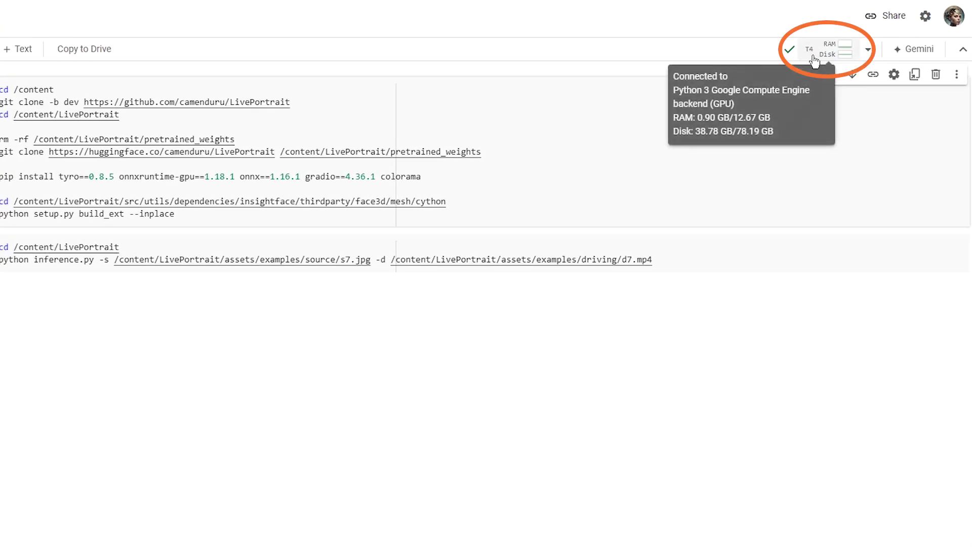
click(78, 30)
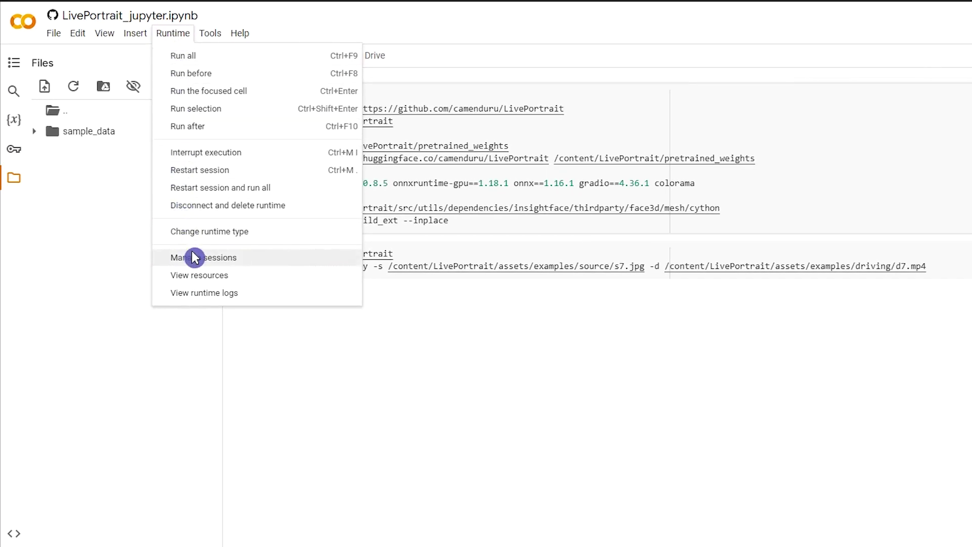
click(198, 234)
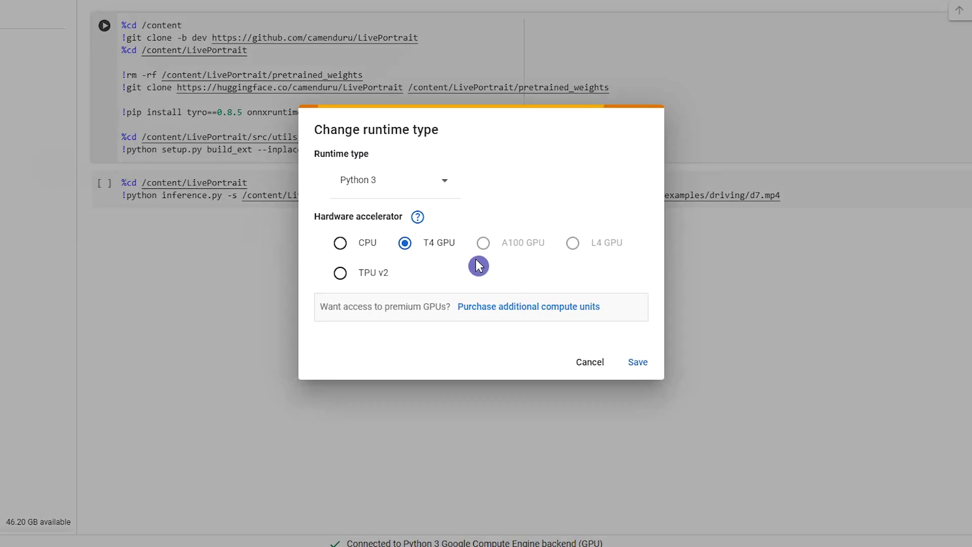
click(202, 249)
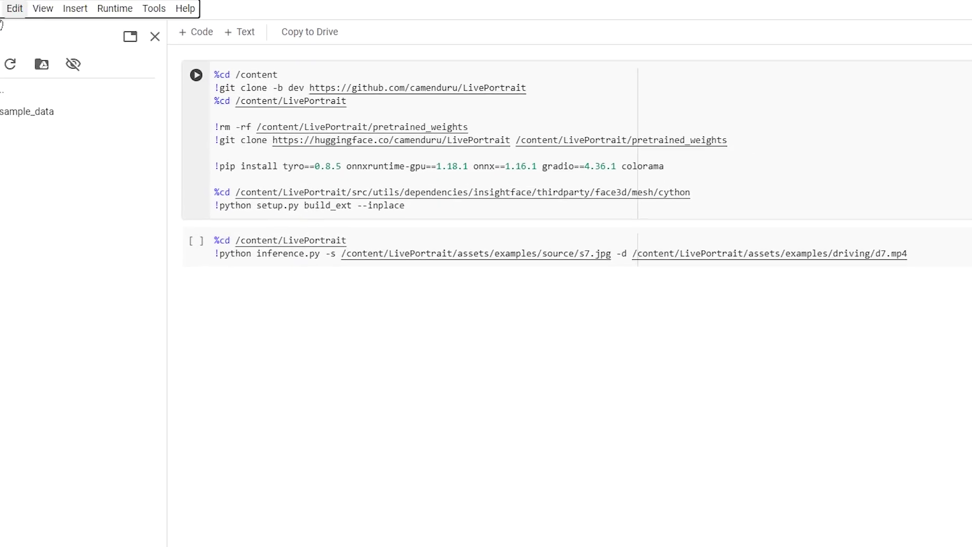
Save a copy of the notebook in Drive and run the setup cell
click(77, 59)
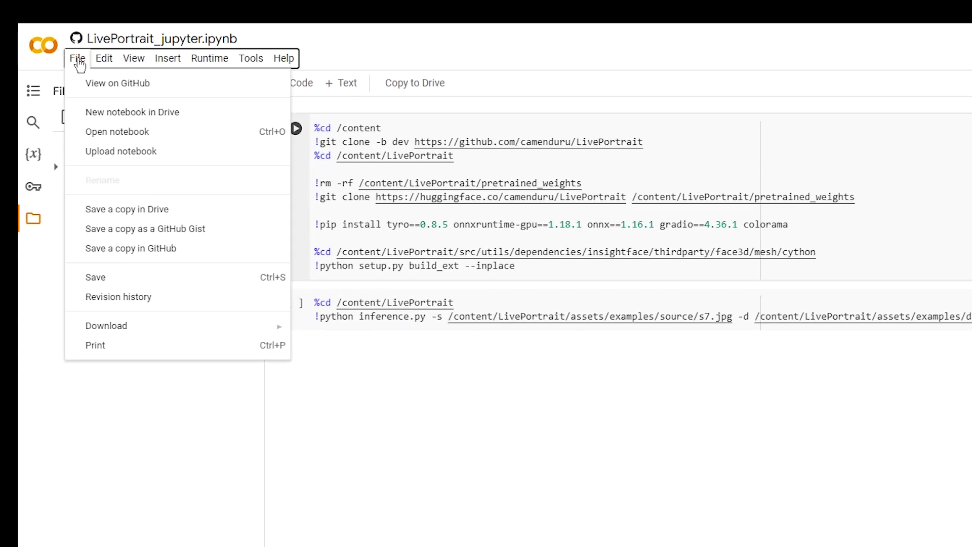
click(183, 217)
click(77, 128)
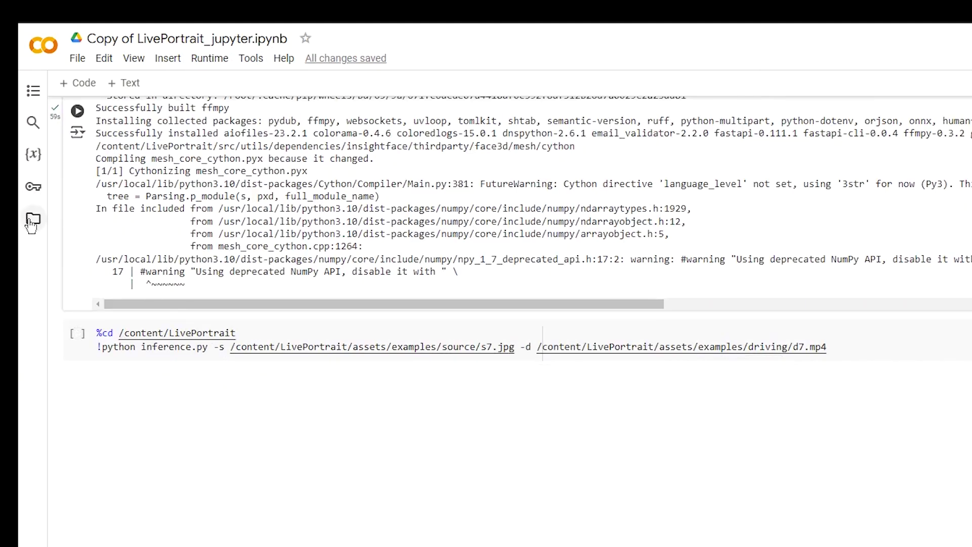
click(32, 222)
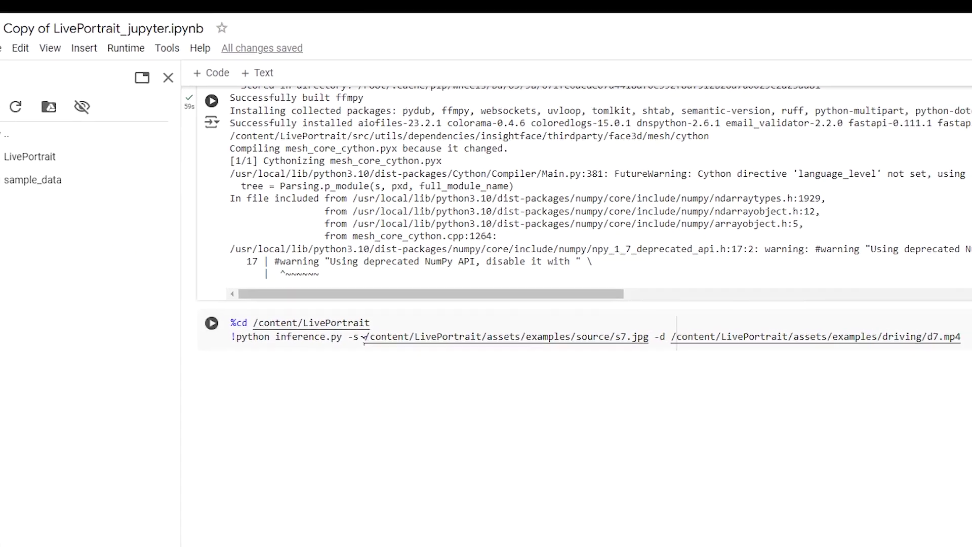
Upload Iexample.jpg and Vexample.mp4 to Colab session storage
drag(365, 336, 636, 338)
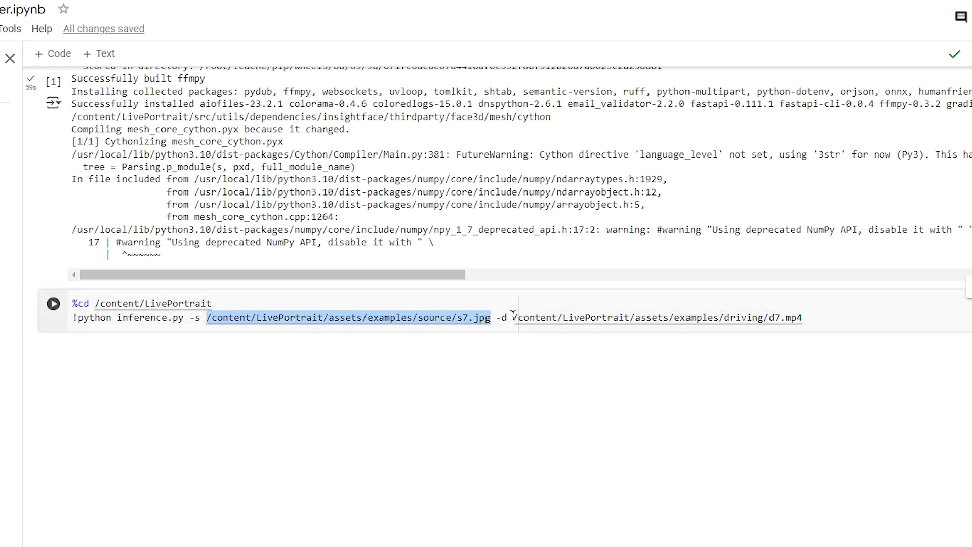
drag(513, 317, 793, 317)
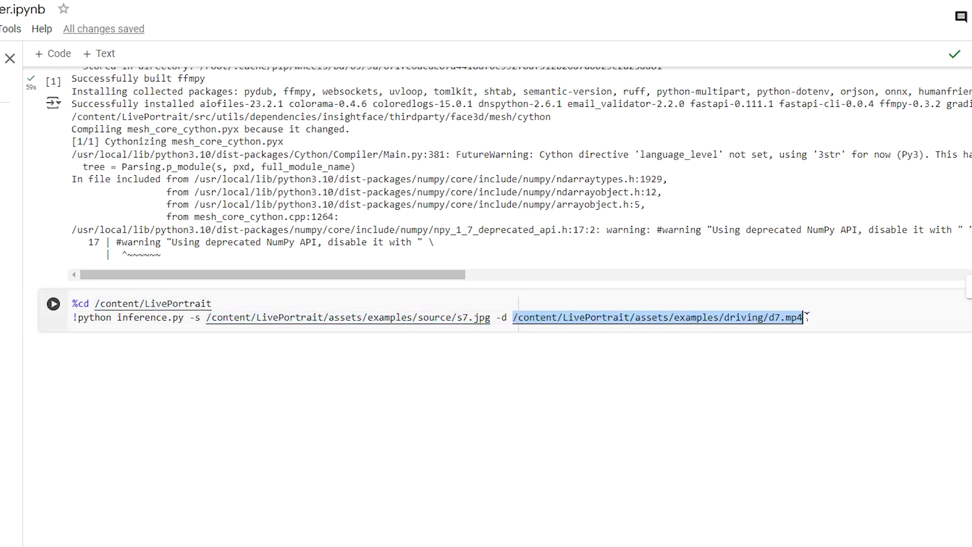
click(806, 316)
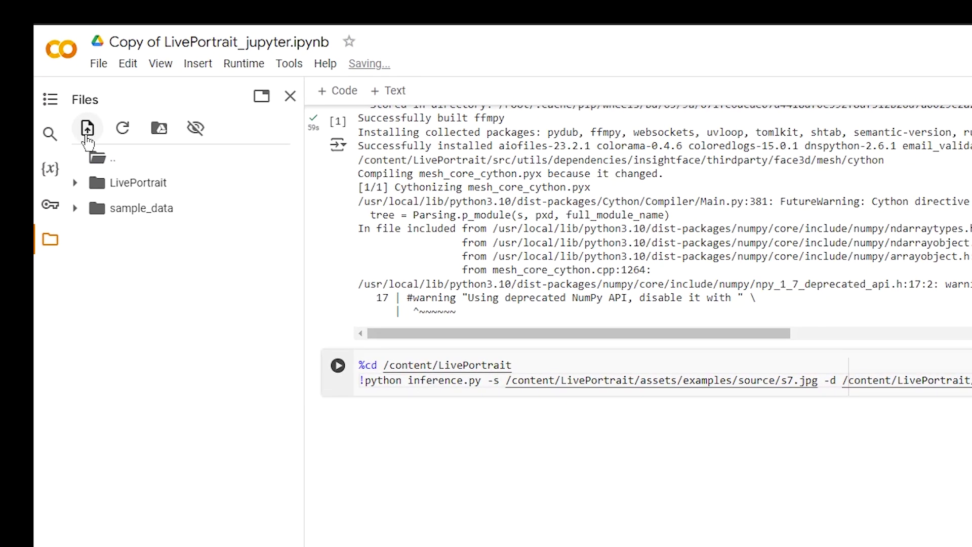
click(87, 133)
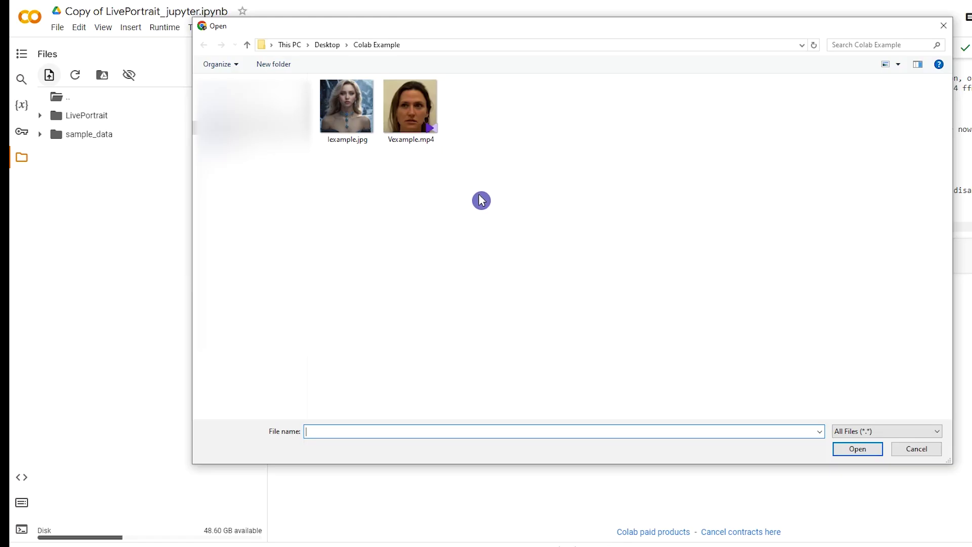
drag(448, 168, 324, 81)
click(858, 448)
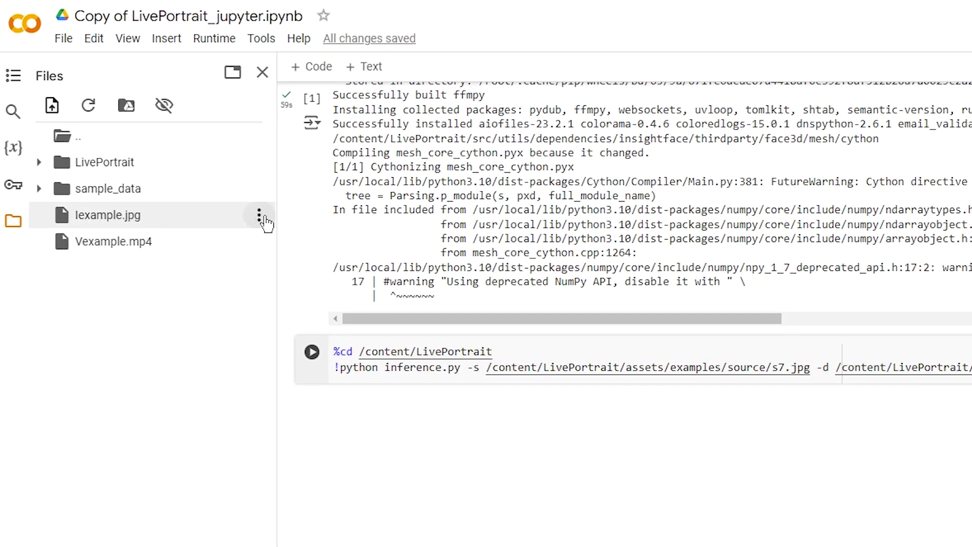
Replace the -s and -d paths with /content/Iexample.jpg and /content/Vexample.mp4, then run inference
click(261, 218)
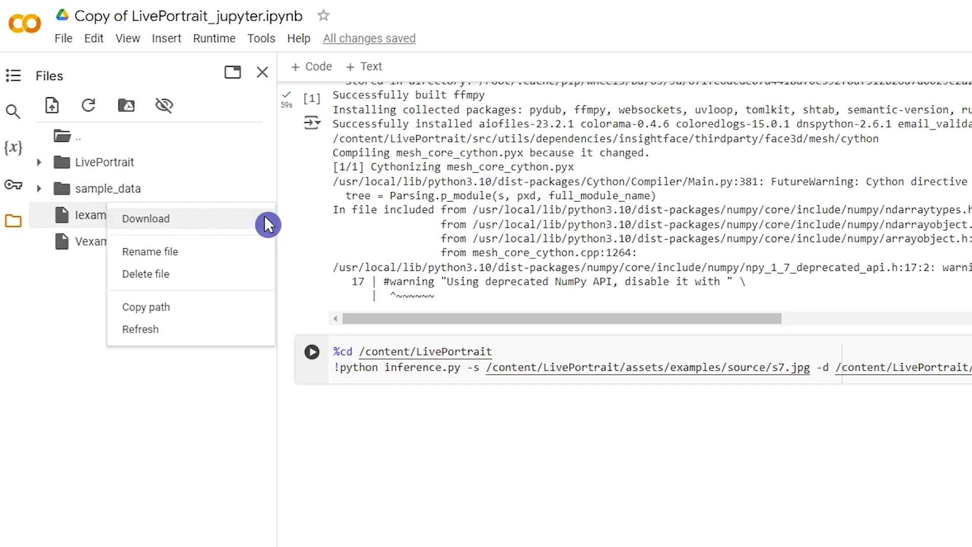
click(235, 308)
drag(486, 367, 807, 368)
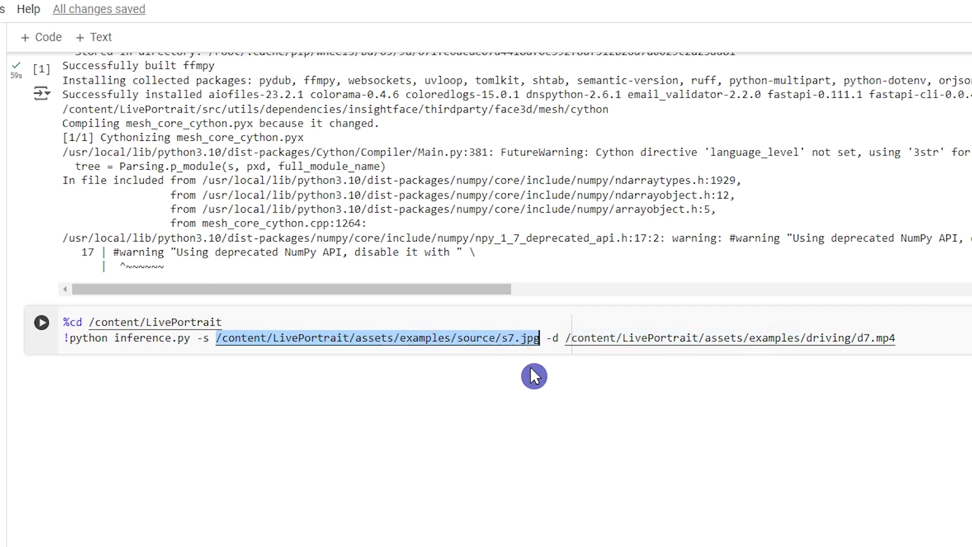
key(ctrl+v)
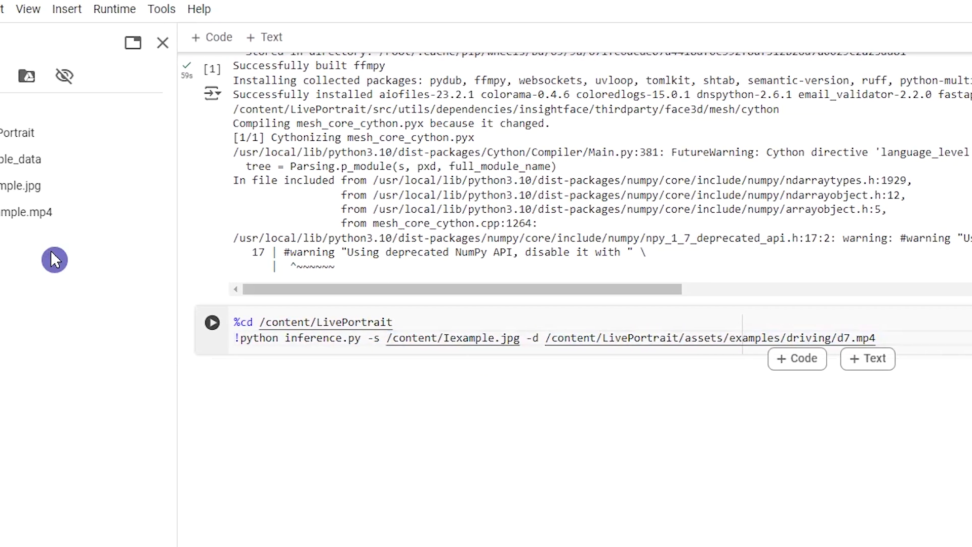
click(157, 212)
click(103, 308)
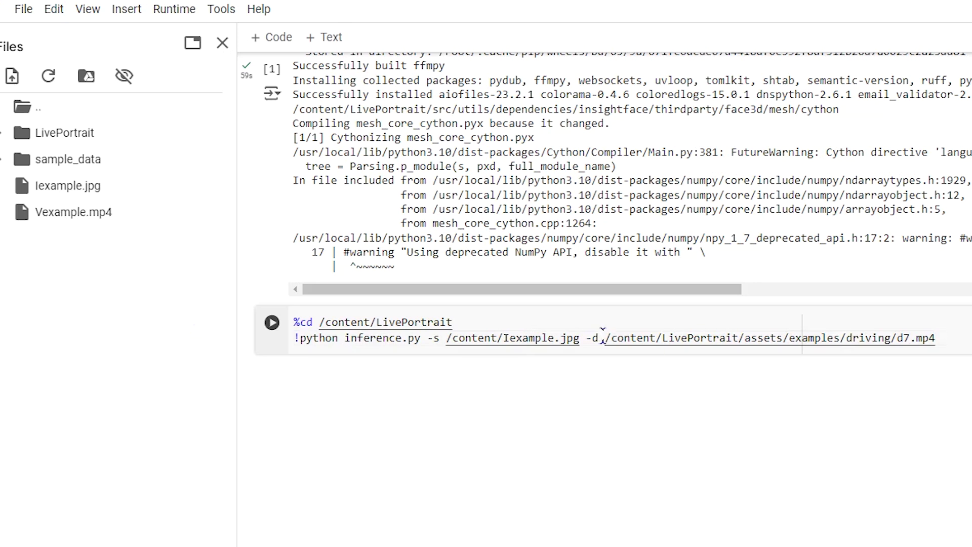
drag(603, 338, 946, 342)
key(ctrl+v)
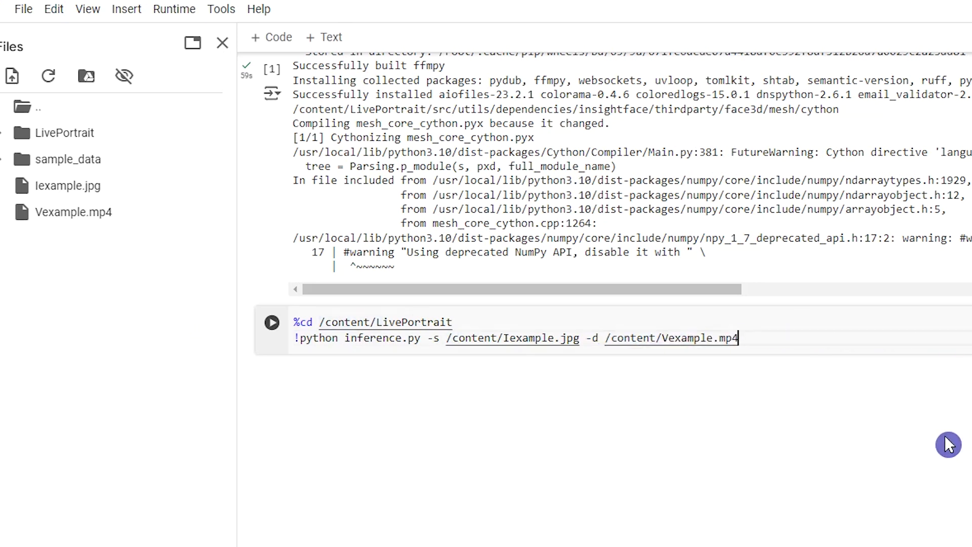
click(271, 324)
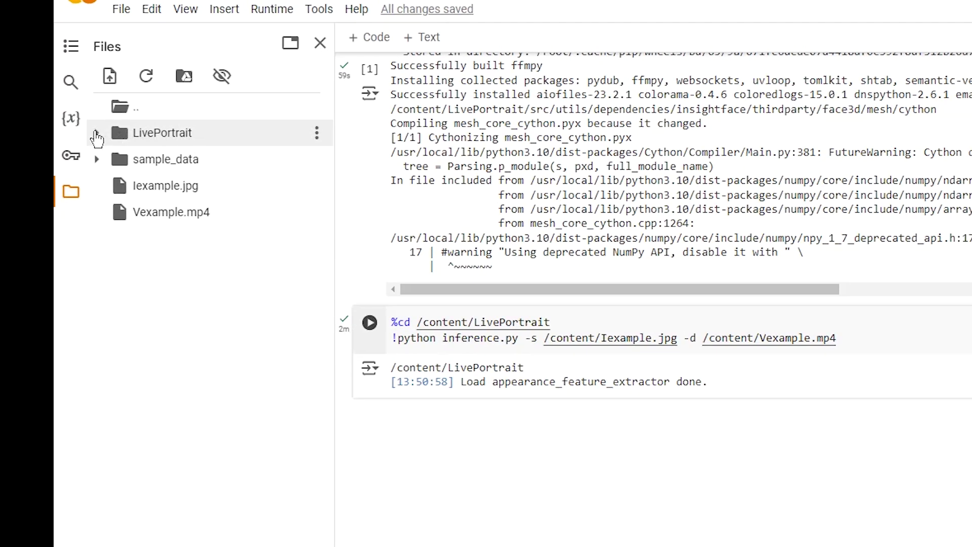
Download Iexample--Vexample.mp4 and Iexample--Vexample_concat.mp4 from the LivePortrait/animations folder
click(96, 135)
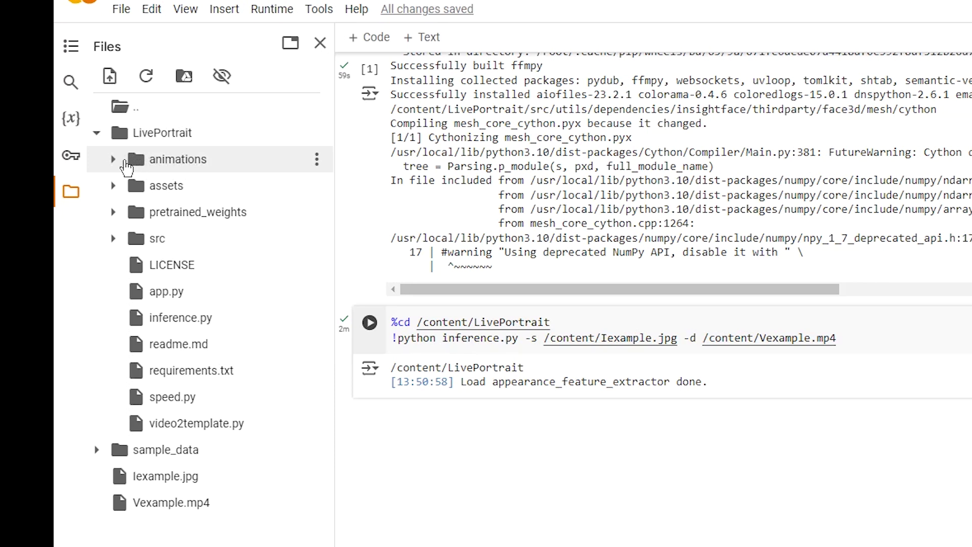
click(110, 161)
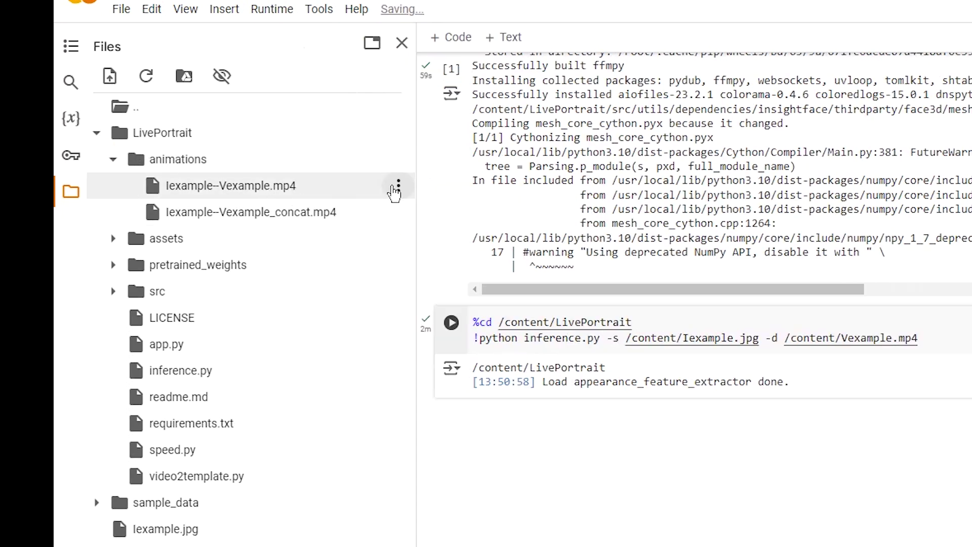
click(400, 194)
click(400, 195)
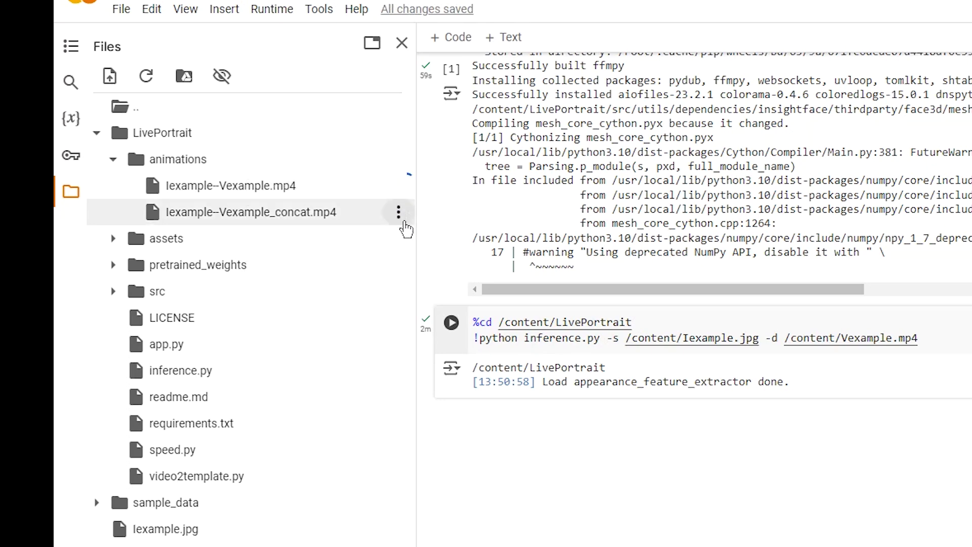
click(401, 215)
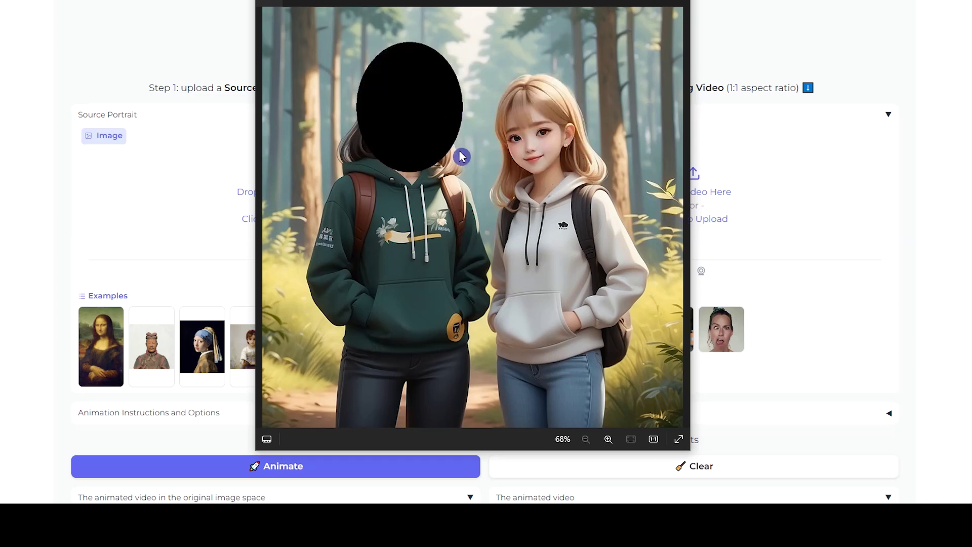
Set left person.jpg as the source portrait and load the curly-haired woman driving video
drag(462, 157, 272, 210)
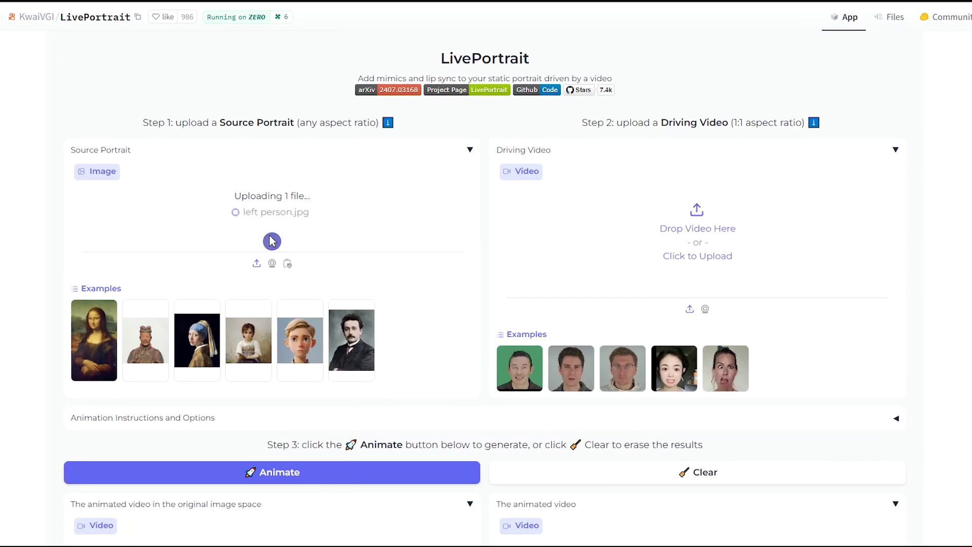
scroll(283, 243, down, 1)
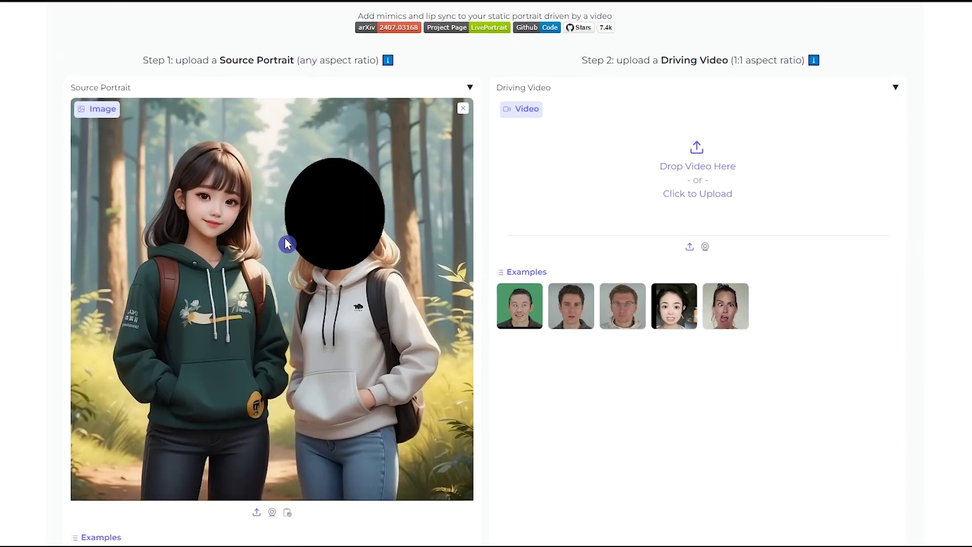
scroll(287, 244, down, 1)
scroll(294, 238, up, 1)
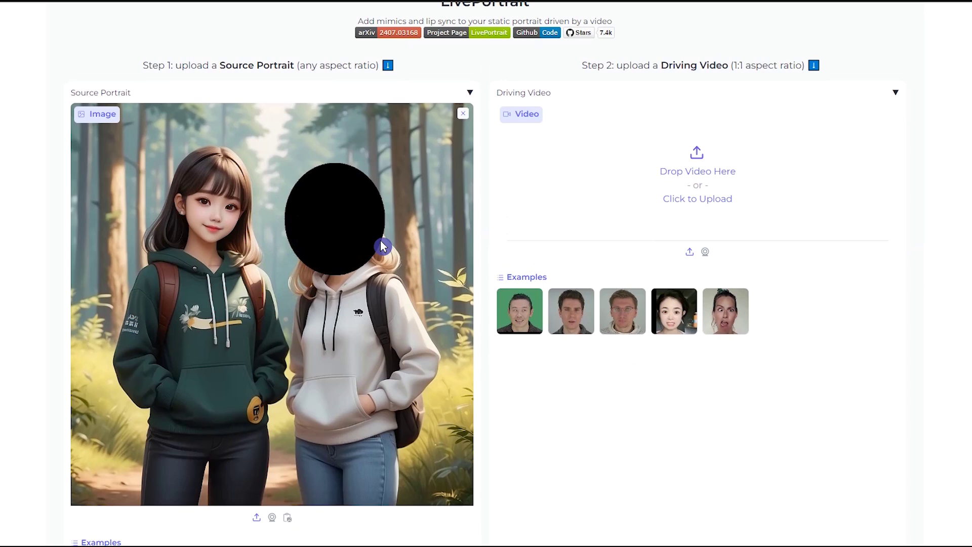
click(710, 178)
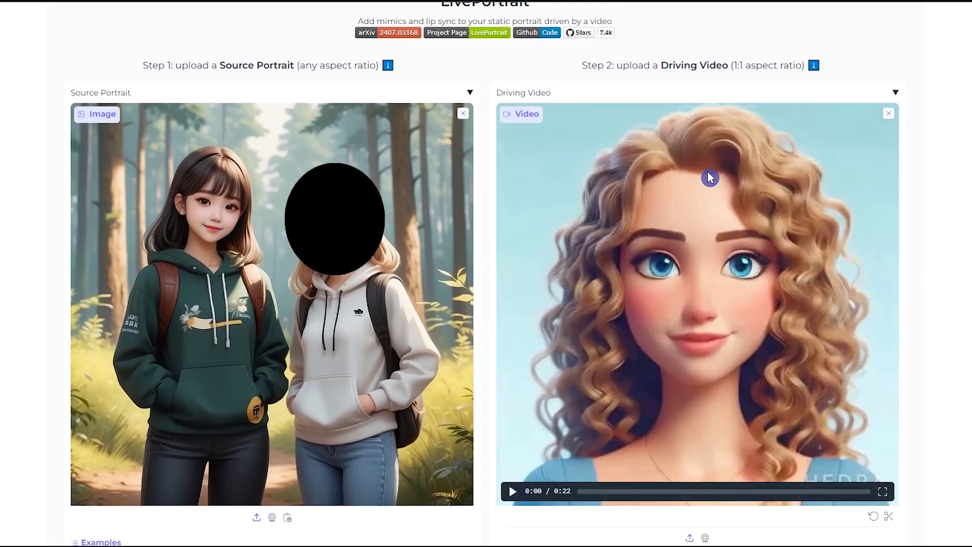
click(514, 492)
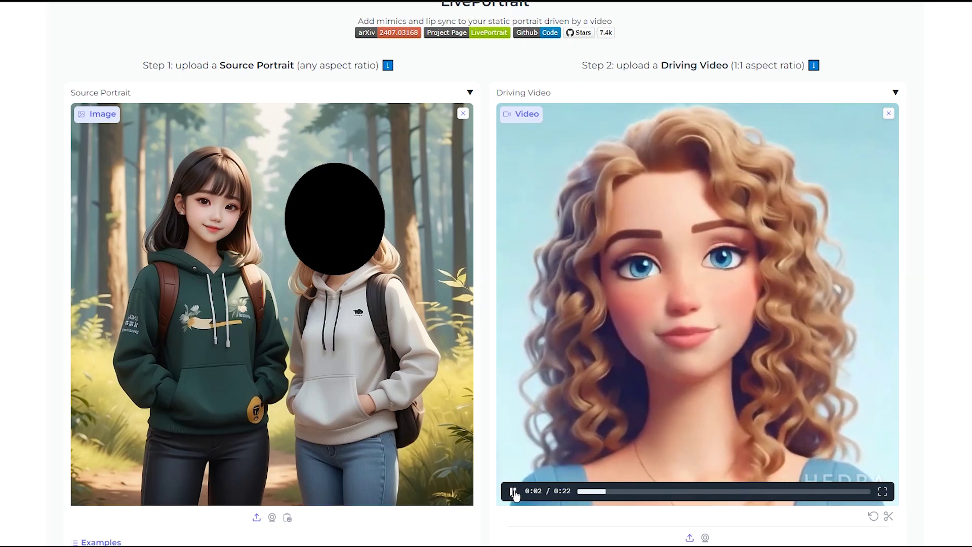
Animate the left person portrait and play the resulting video
scroll(514, 495, down, 10)
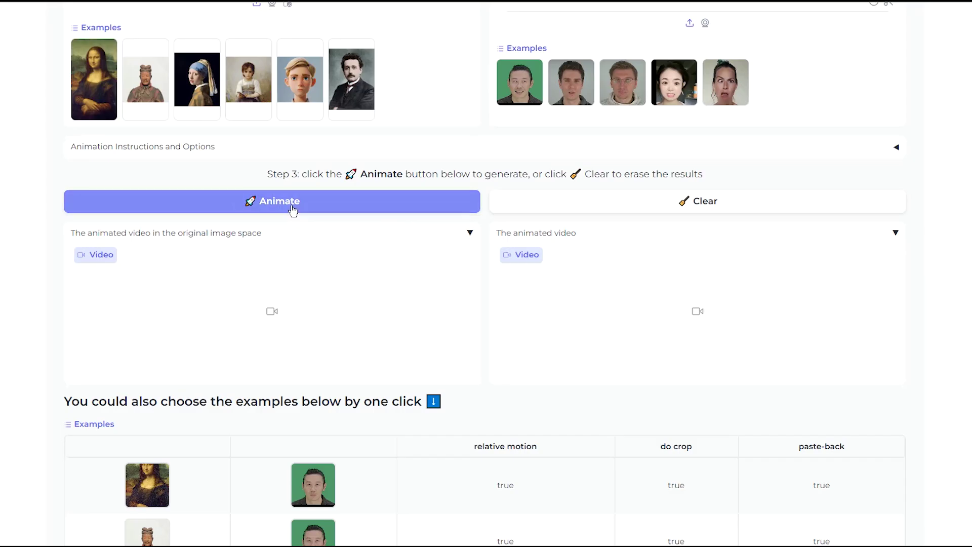
click(293, 208)
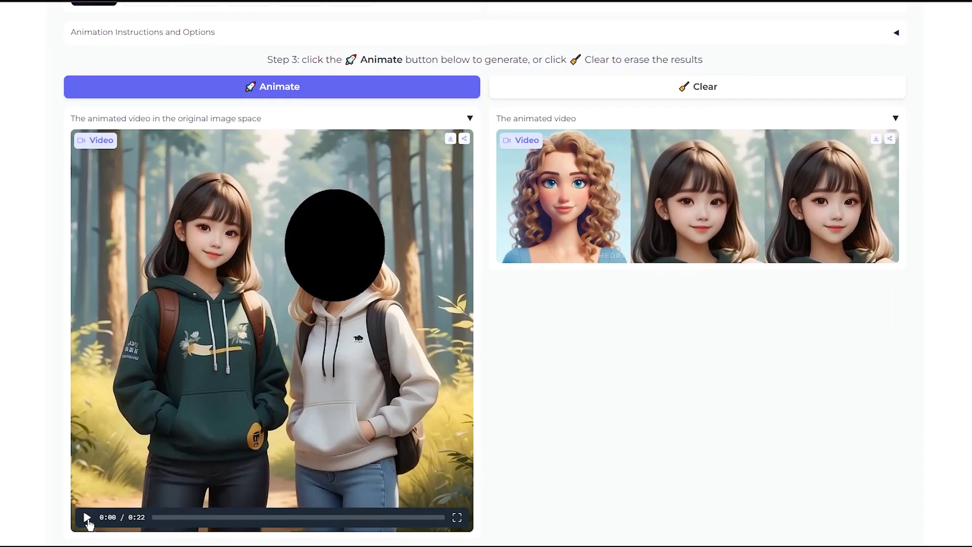
click(88, 521)
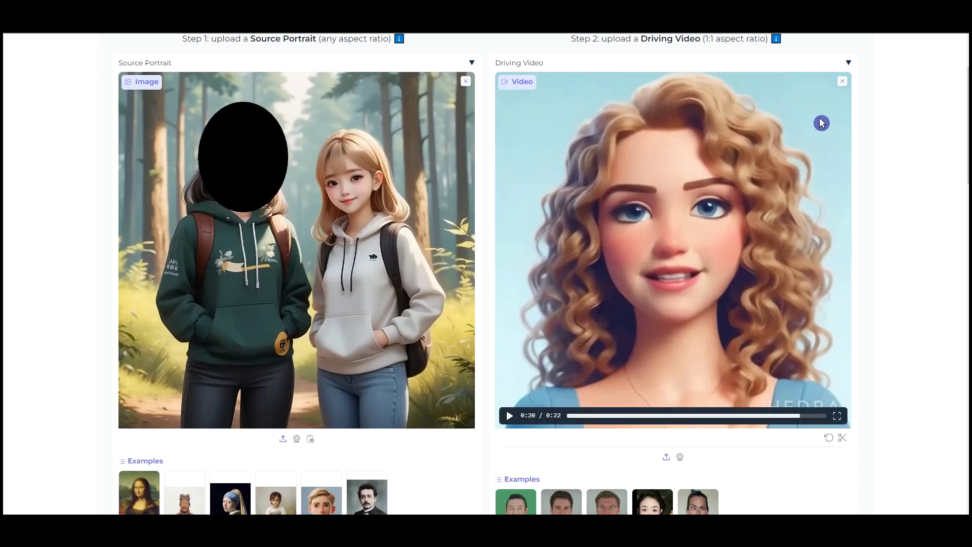
scroll(757, 402, down, 3)
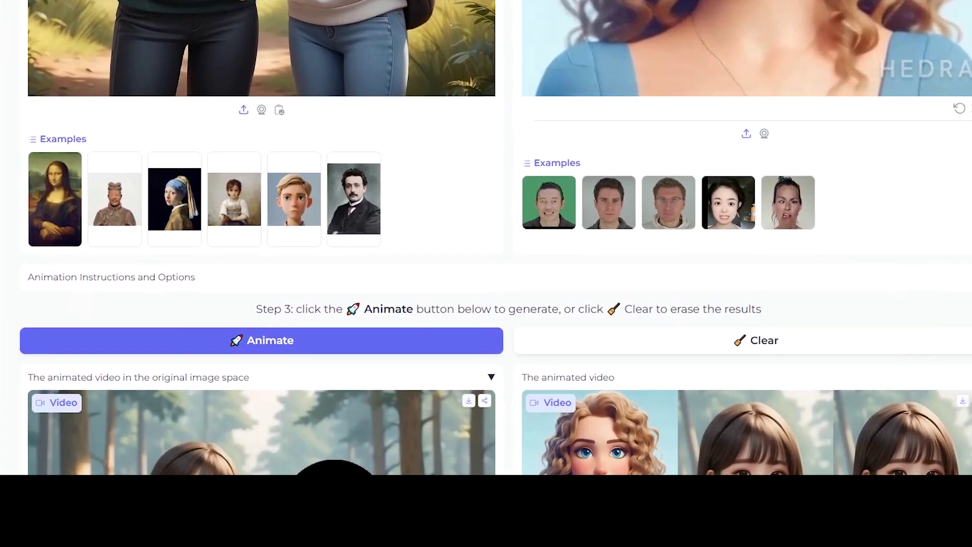
Animate right person.jpg with the same driving video and play the new result
click(856, 359)
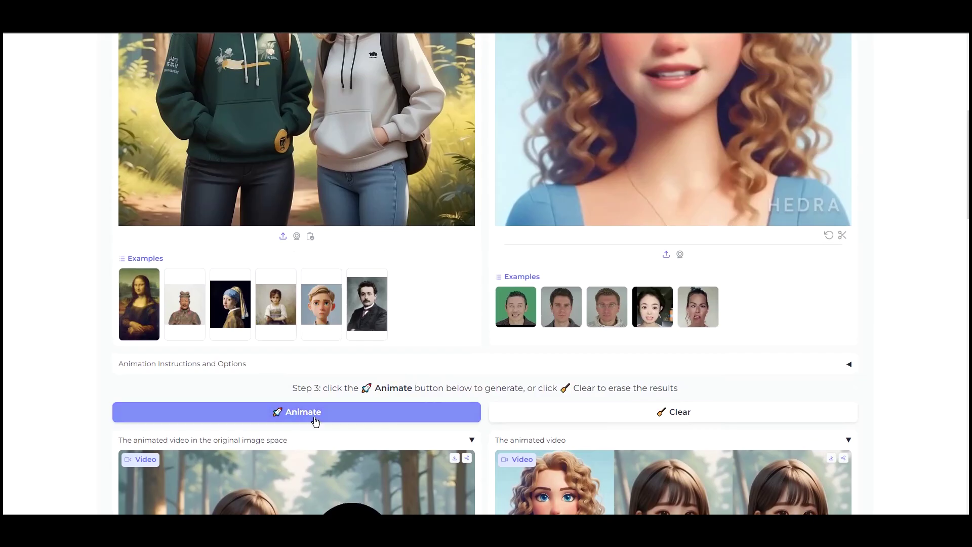
click(279, 355)
scroll(520, 367, down, 3)
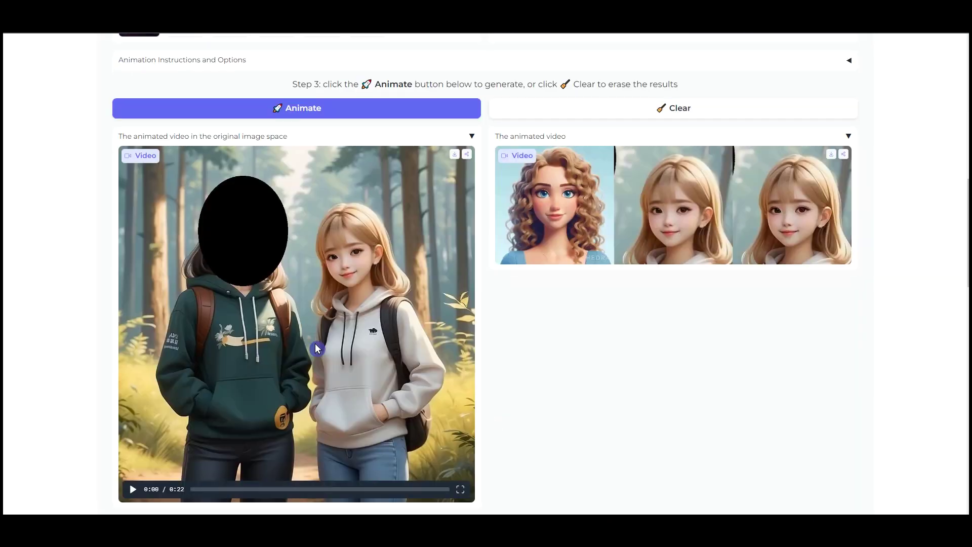
scroll(315, 343, down, 1)
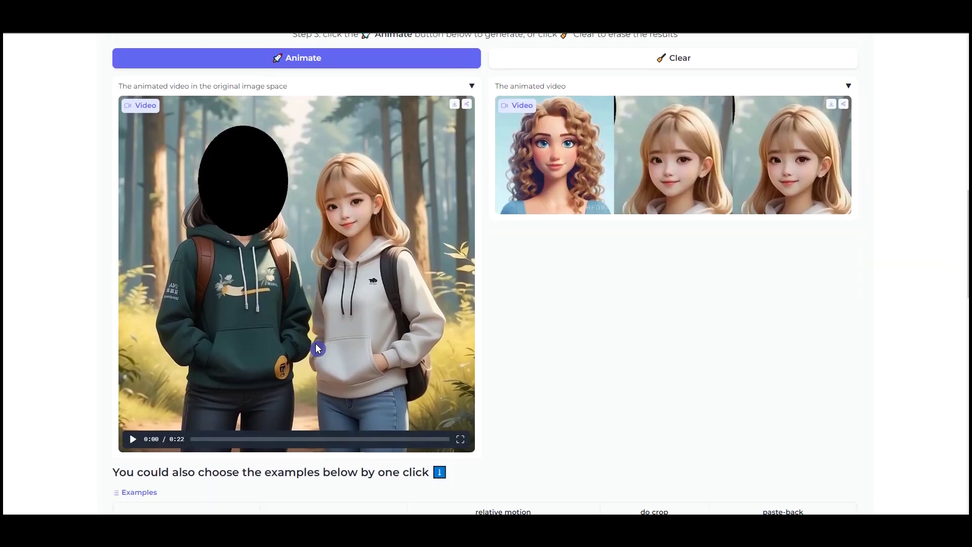
click(133, 438)
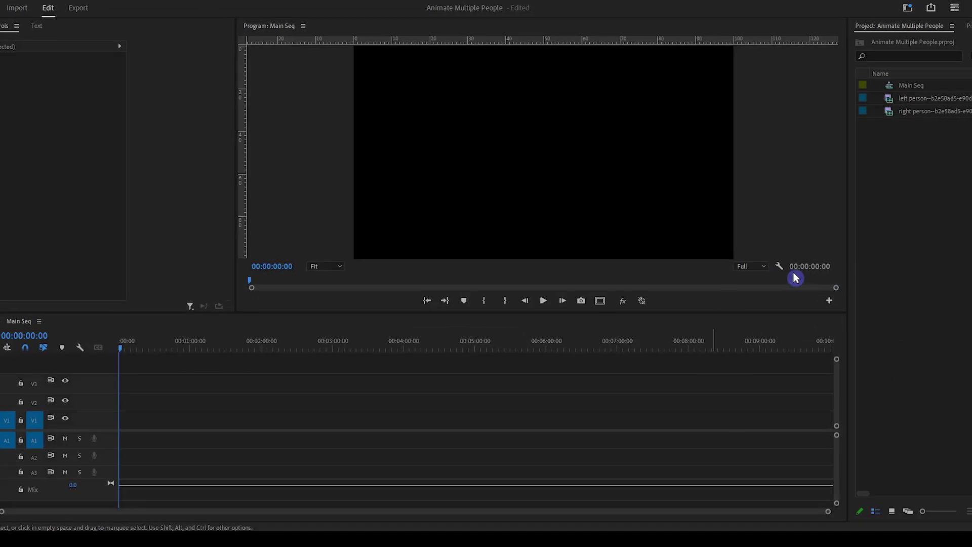
Set Program monitor to 1/2 resolution; place left person on V1, right person on V2
click(763, 268)
click(755, 285)
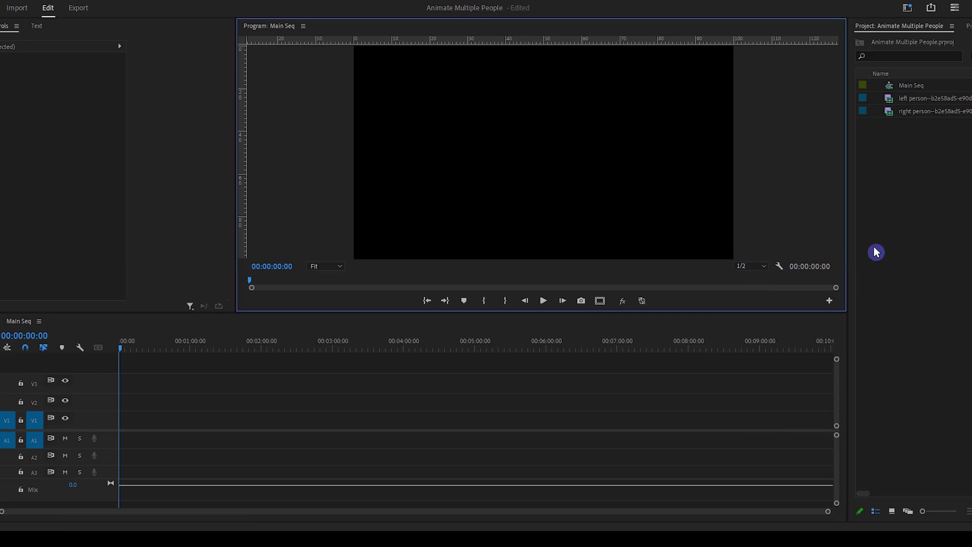
drag(912, 99, 127, 436)
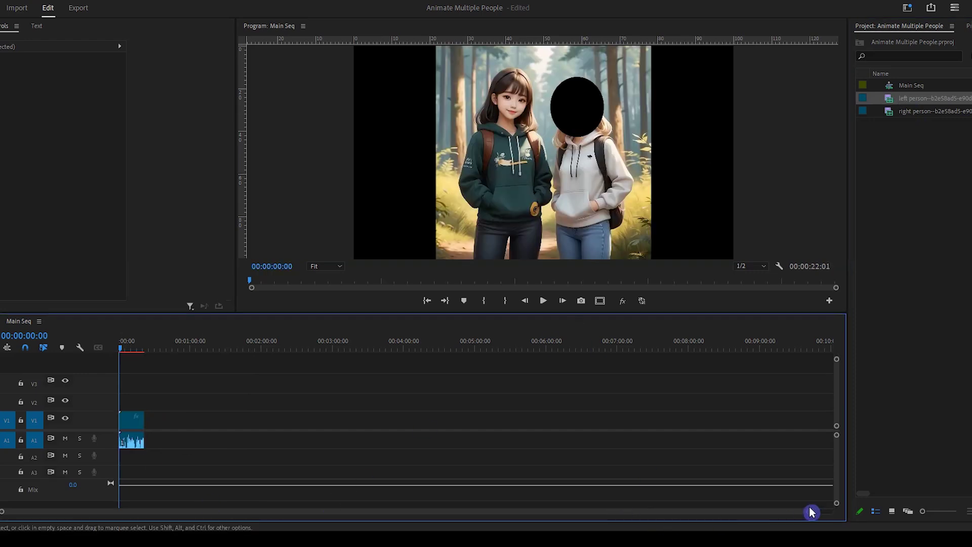
drag(809, 511, 501, 513)
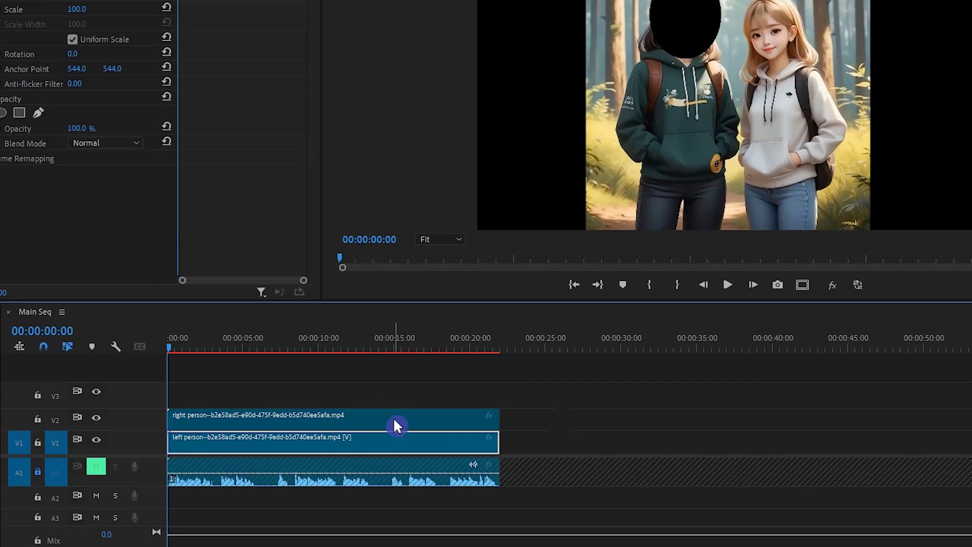
click(293, 407)
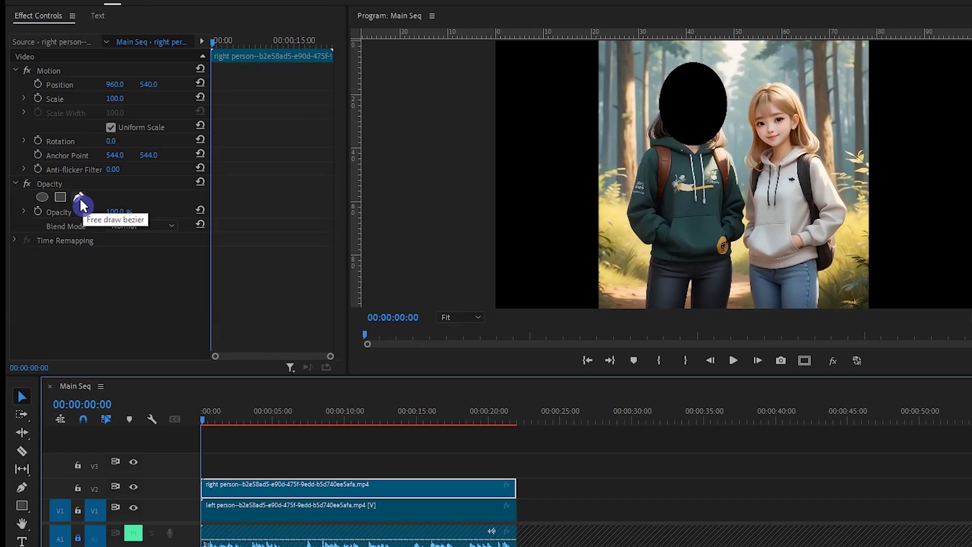
Draw a four-point free bezier opacity mask around the right girl's half of the frame
click(80, 198)
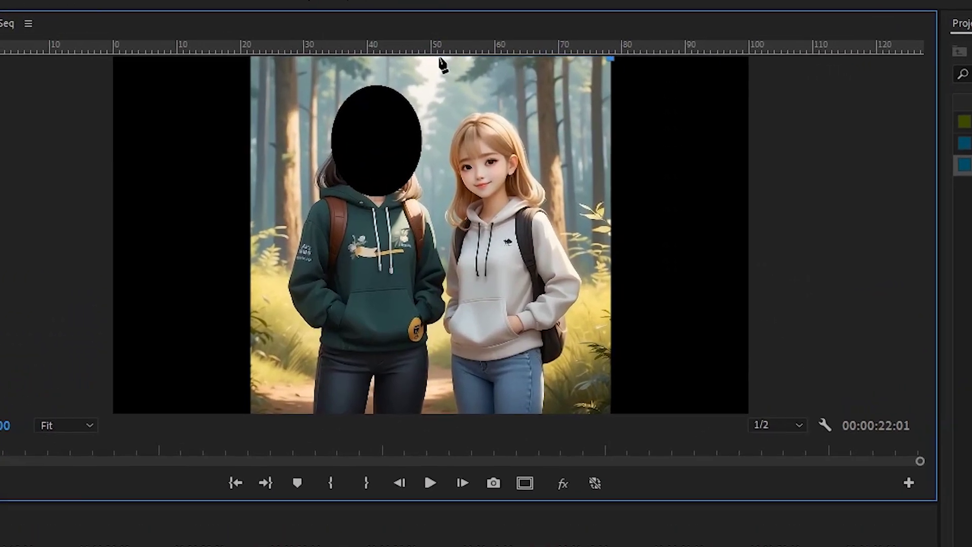
click(470, 55)
click(468, 177)
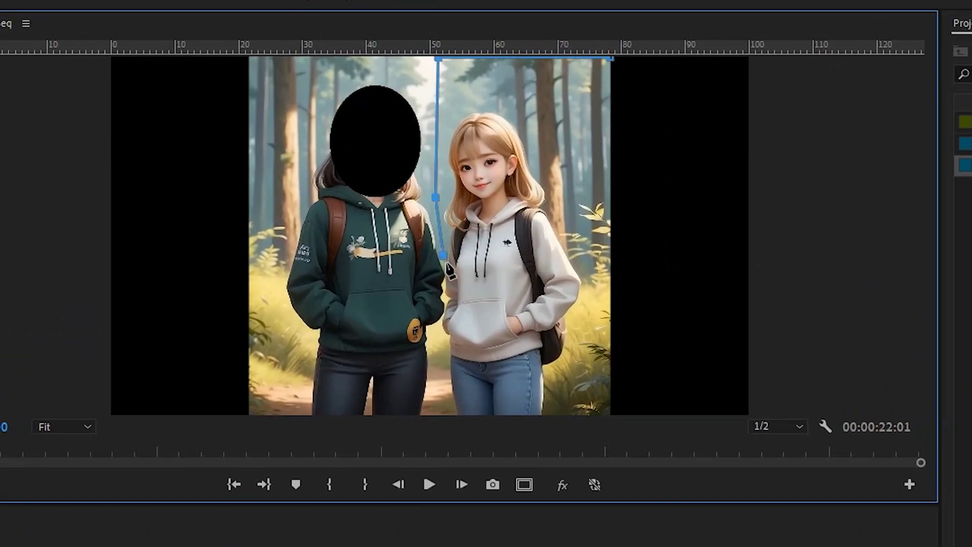
click(442, 412)
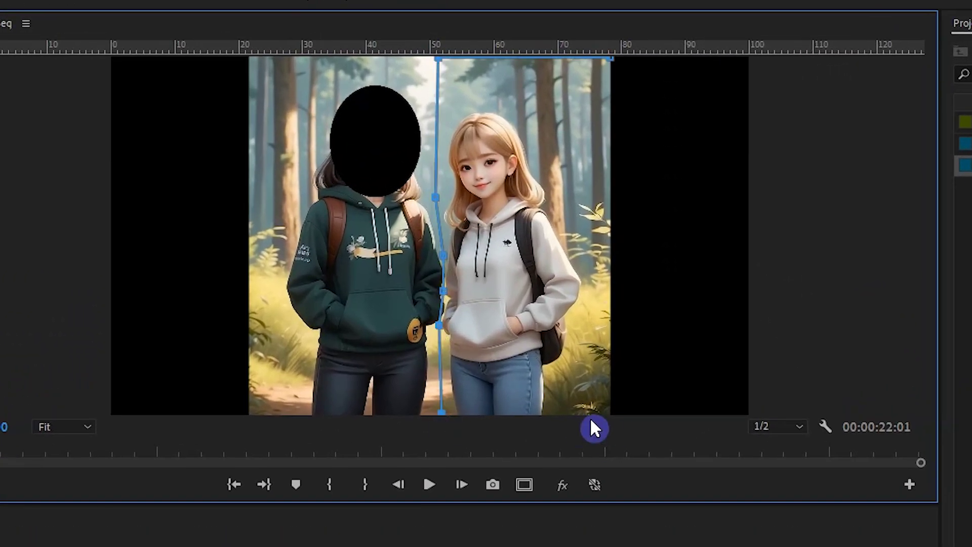
click(612, 412)
scroll(728, 372, down, 2)
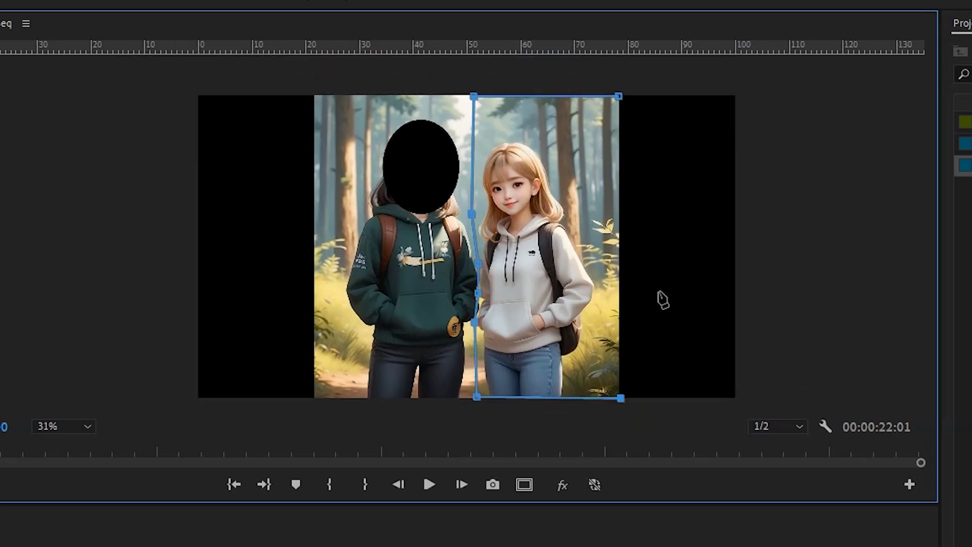